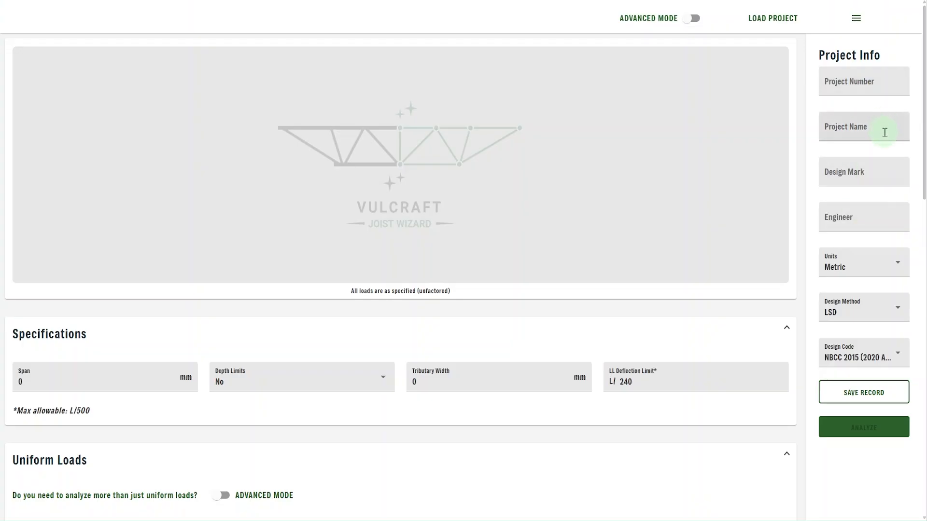
# - Check the choices for units and depth limits, keeping the units on Metric and the depth limits on No
pyautogui.click(871, 268)
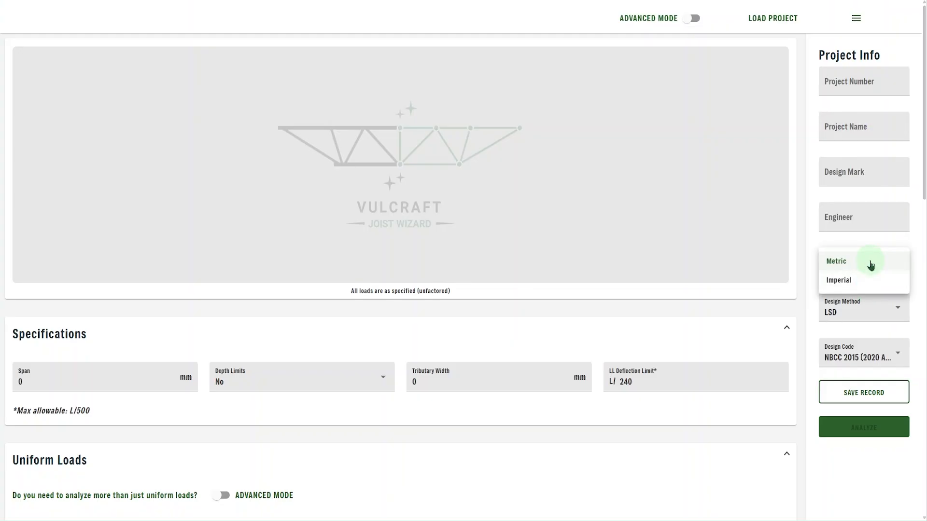
pyautogui.click(871, 265)
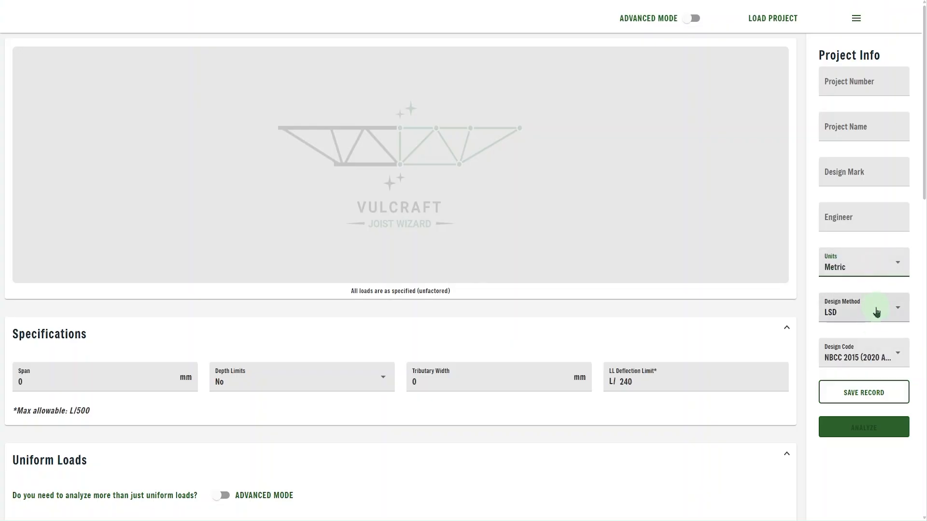
pyautogui.moveTo(872, 356)
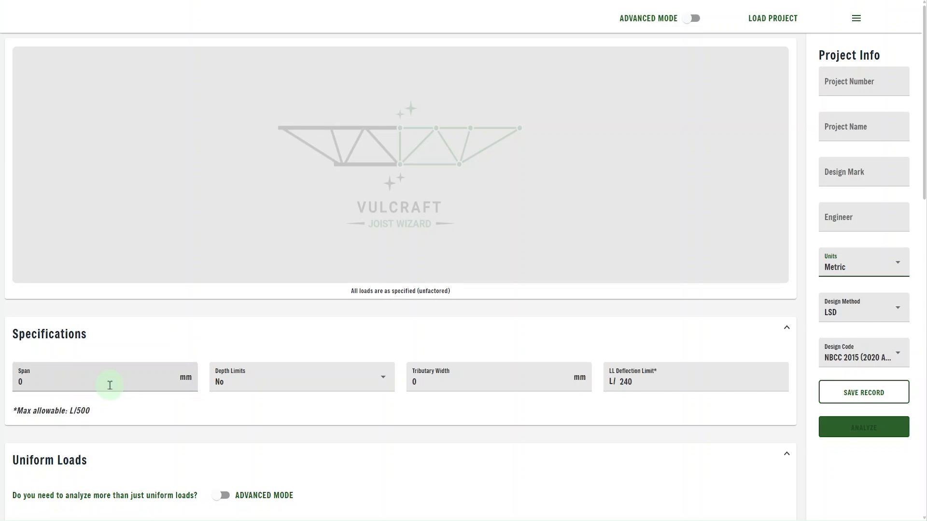
pyautogui.click(259, 383)
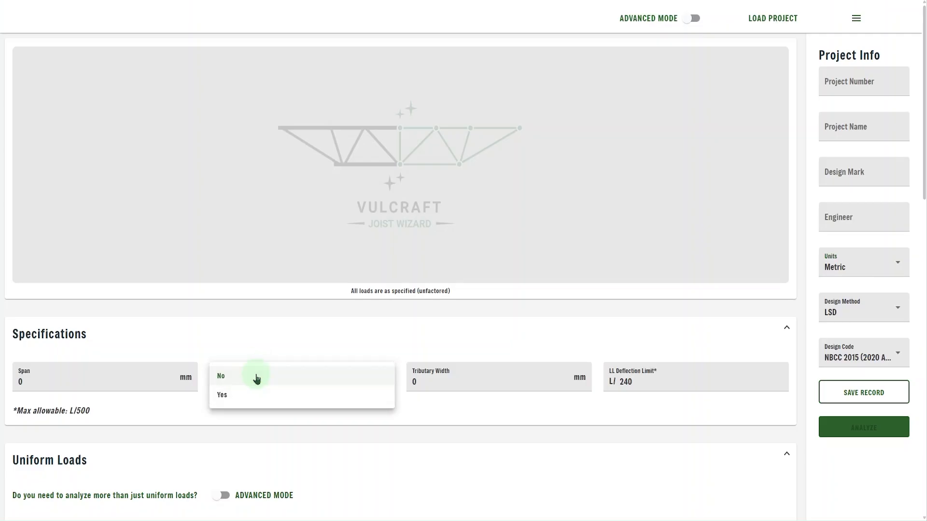
pyautogui.click(256, 379)
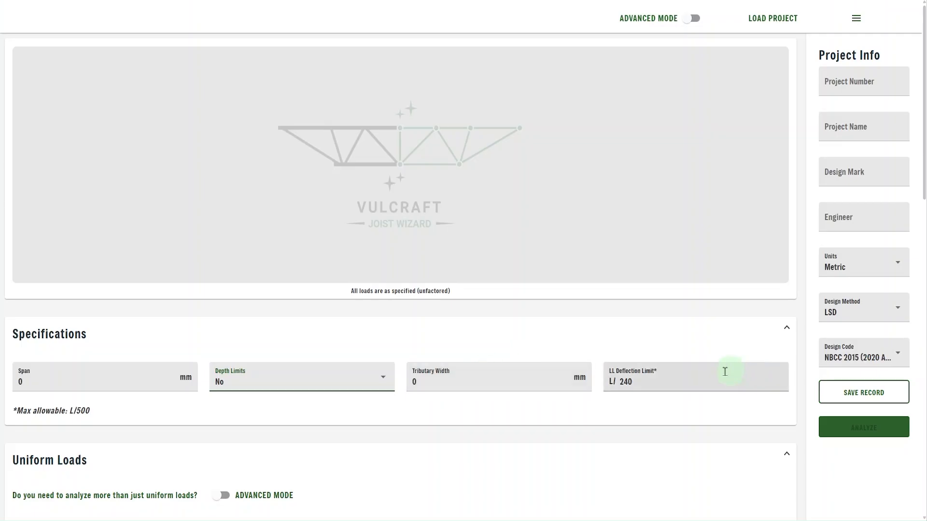
# - Review the basic uniform load fields and the available uplift types, leaving the uplift type on Gross
pyautogui.scroll(-4, 523, 392)
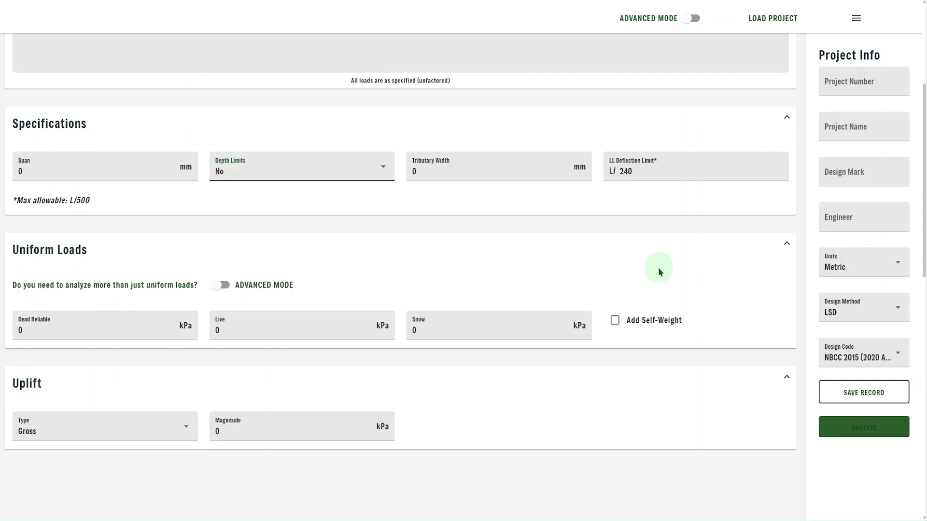
pyautogui.scroll(-2, 575, 389)
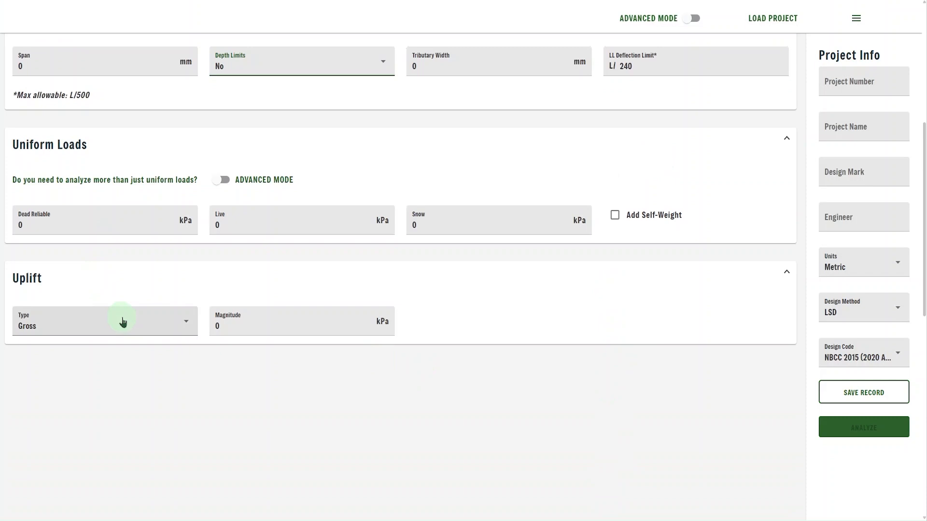
pyautogui.click(125, 322)
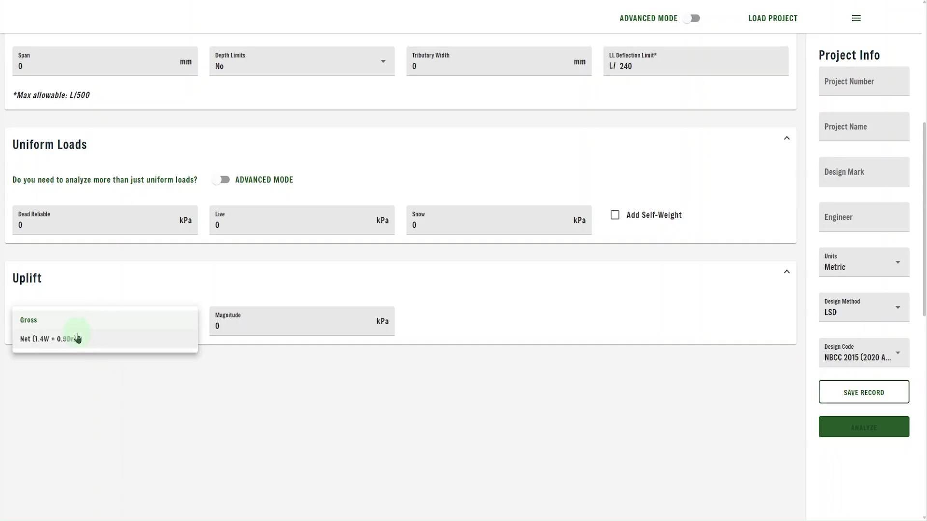
pyautogui.click(295, 389)
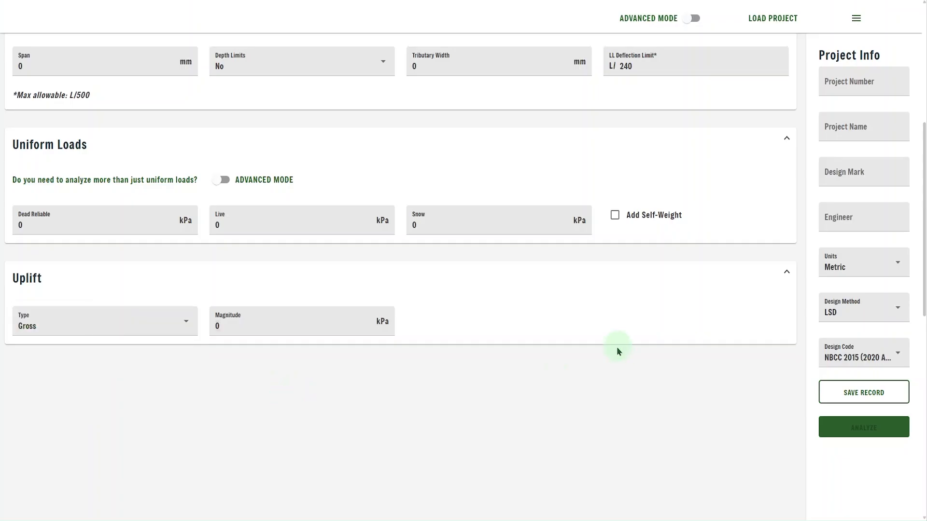
pyautogui.scroll(4, 398, 351)
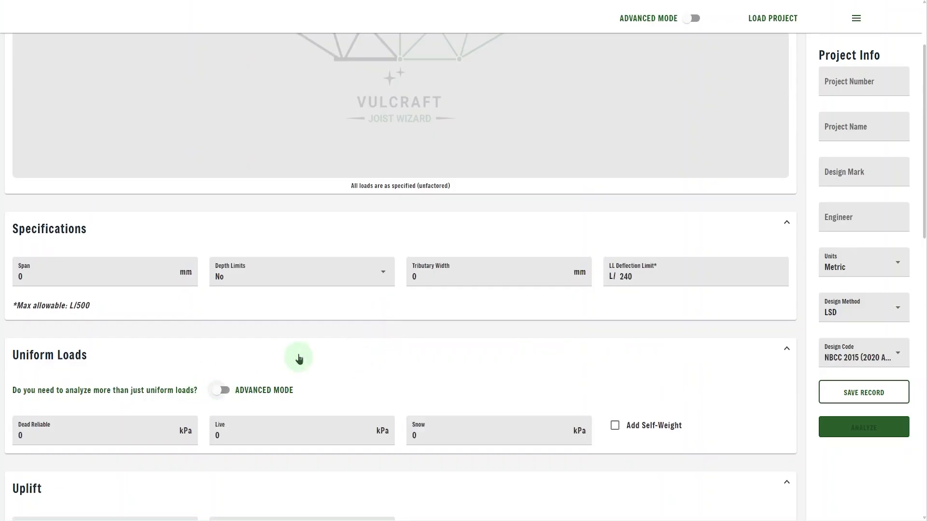
# - Turn on Advanced Mode and review the expanded specification, uniform load and uplift fields
pyautogui.click(695, 19)
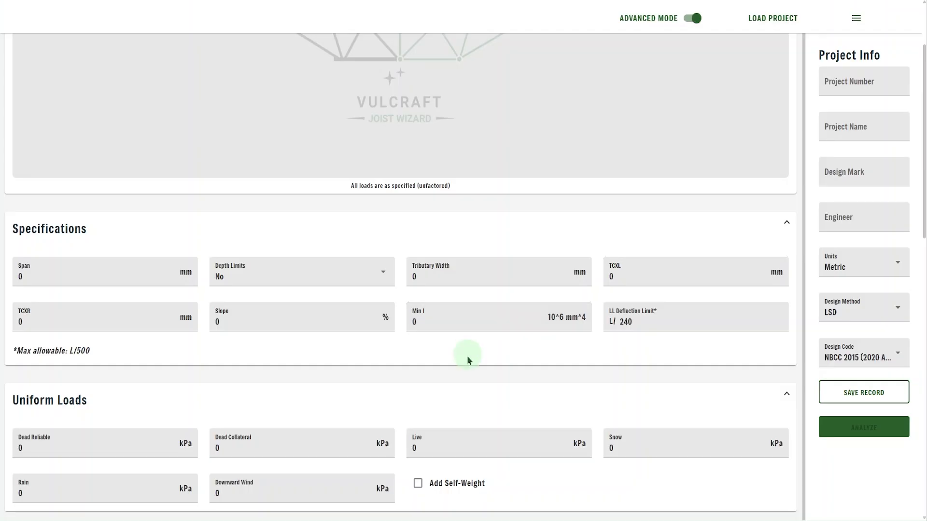
pyautogui.scroll(-3, 467, 355)
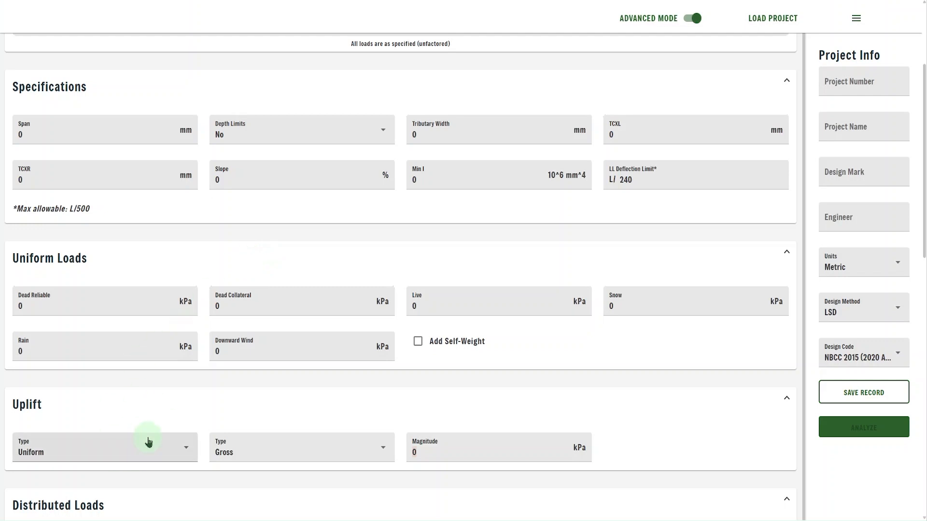
pyautogui.click(501, 452)
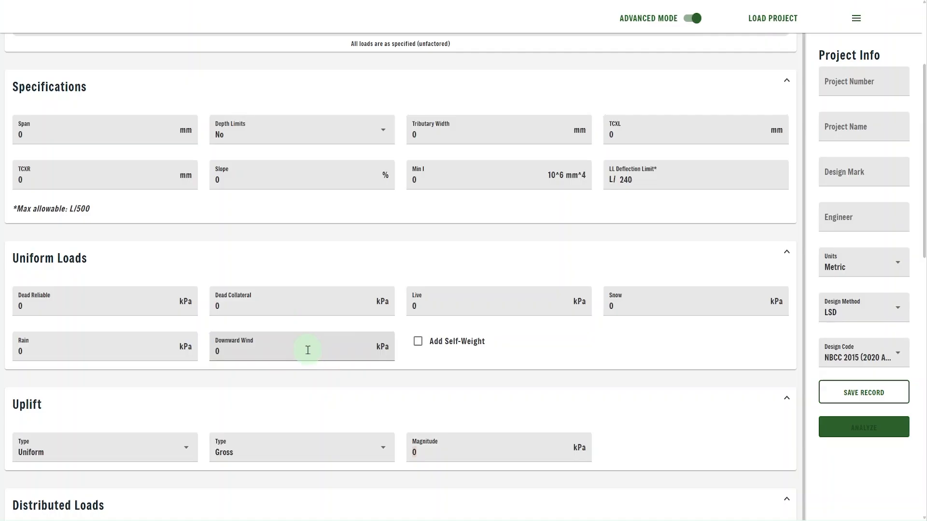
# - Set the uplift type to Zonal to inspect its load table, and return it to Uniform
pyautogui.scroll(-5, 299, 363)
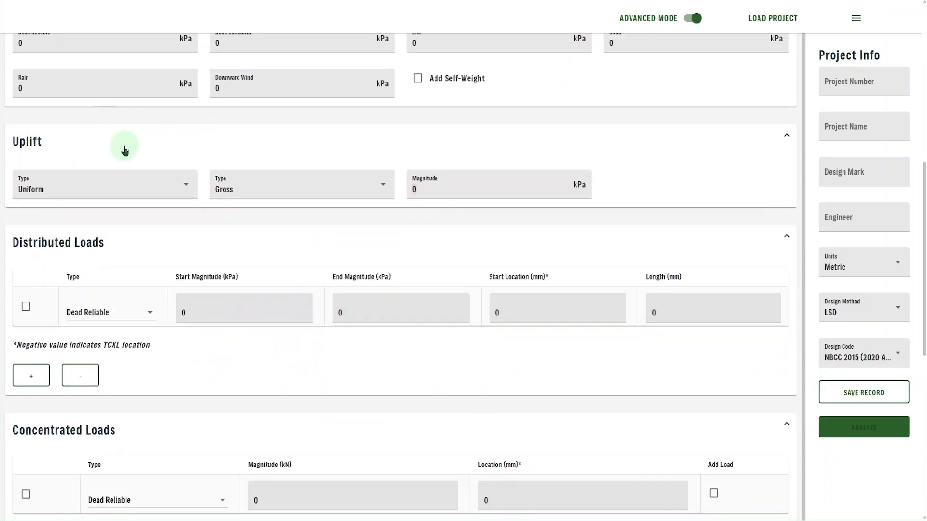
pyautogui.click(187, 184)
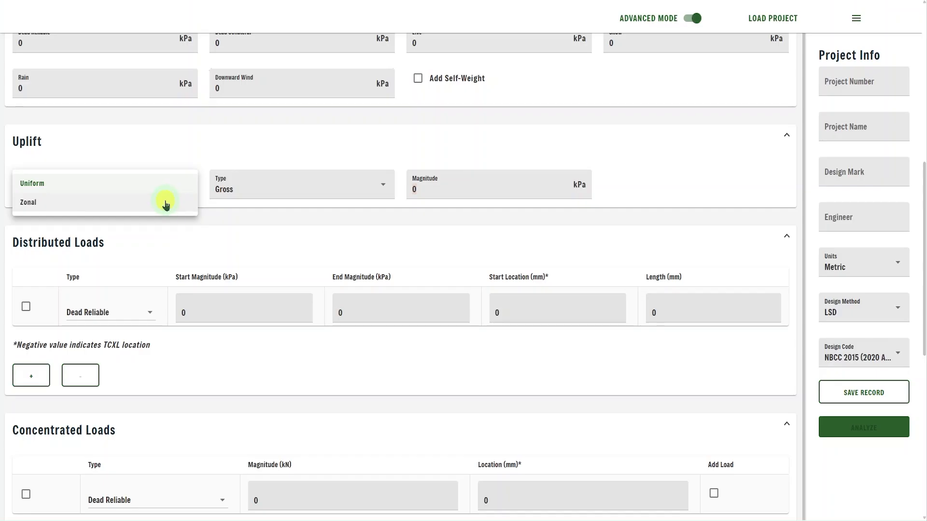
pyautogui.click(54, 207)
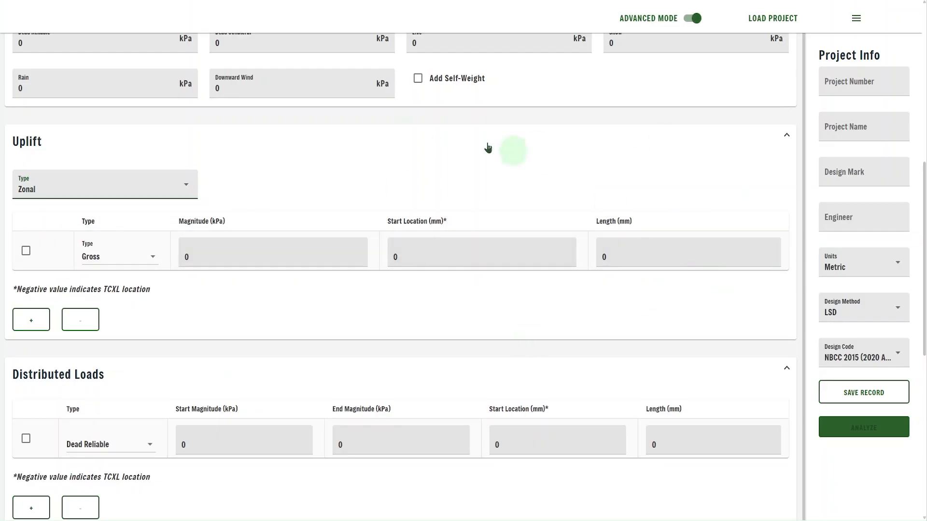
pyautogui.click(87, 182)
pyautogui.click(59, 180)
# - Examine the distributed and concentrated load tables and the axial load options for chord, transfer method, load type and magnitude
pyautogui.scroll(-2, 304, 294)
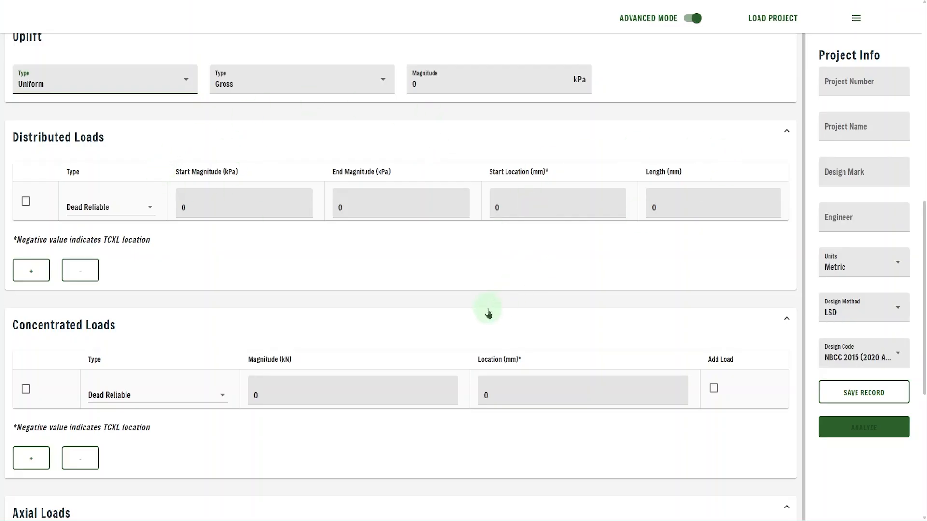
pyautogui.scroll(-3, 488, 312)
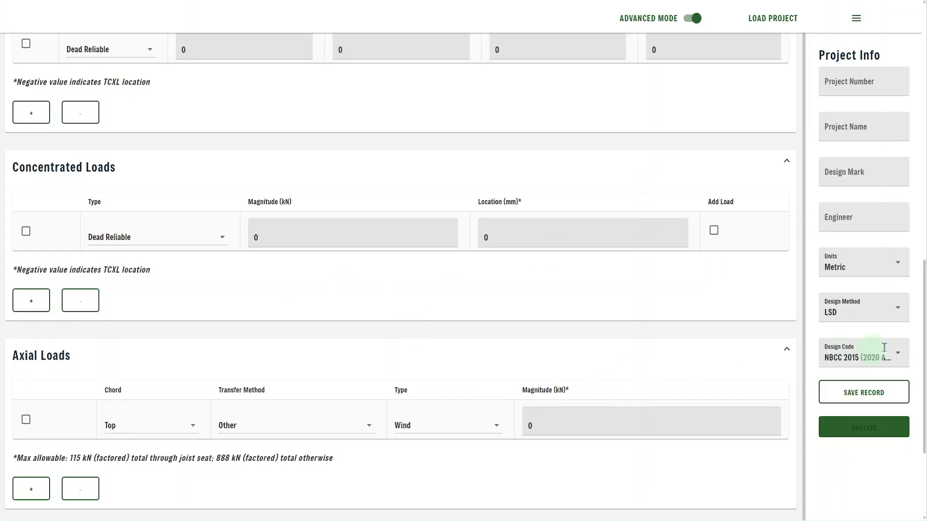
pyautogui.scroll(-3, 385, 471)
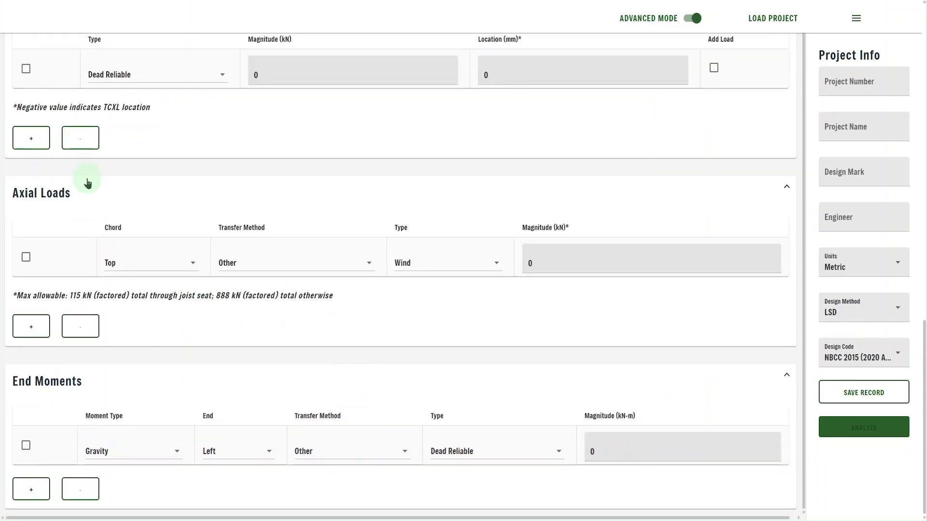
pyautogui.click(173, 269)
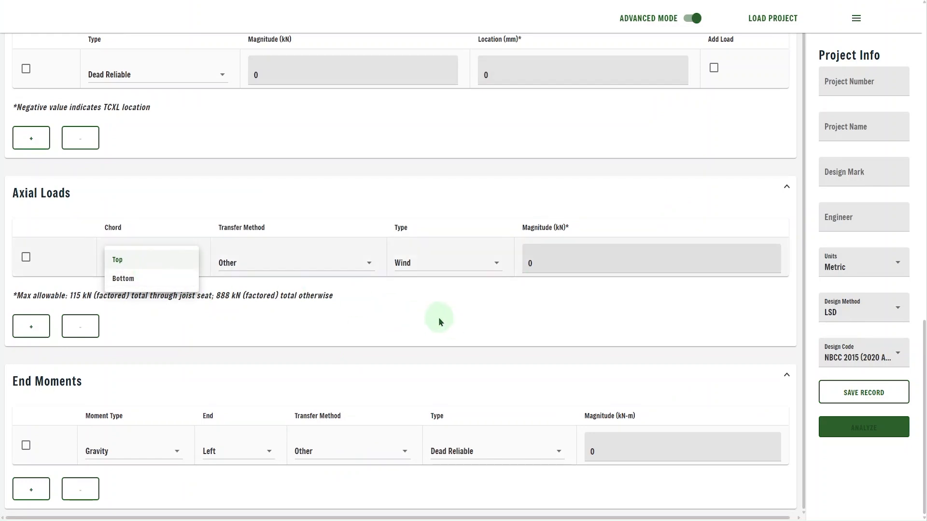
pyautogui.click(360, 262)
pyautogui.click(364, 261)
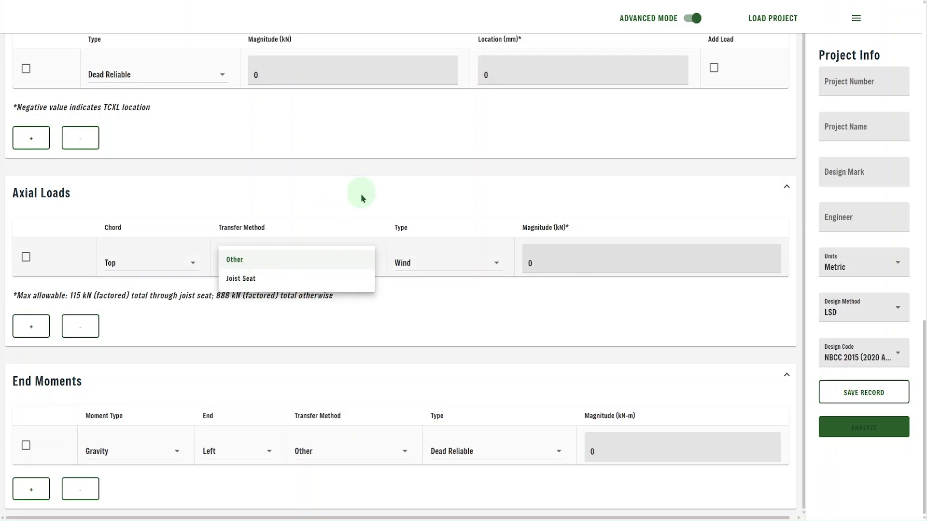
pyautogui.click(461, 263)
pyautogui.click(493, 262)
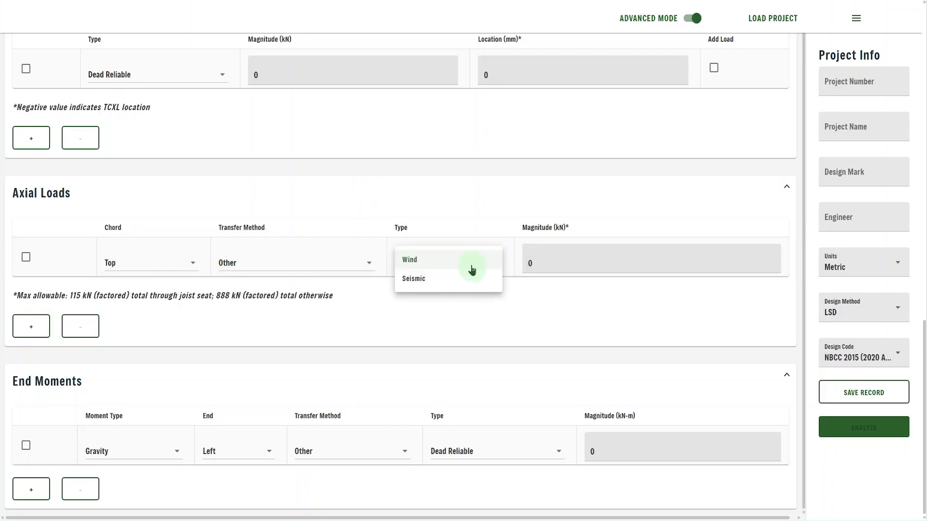
pyautogui.click(562, 263)
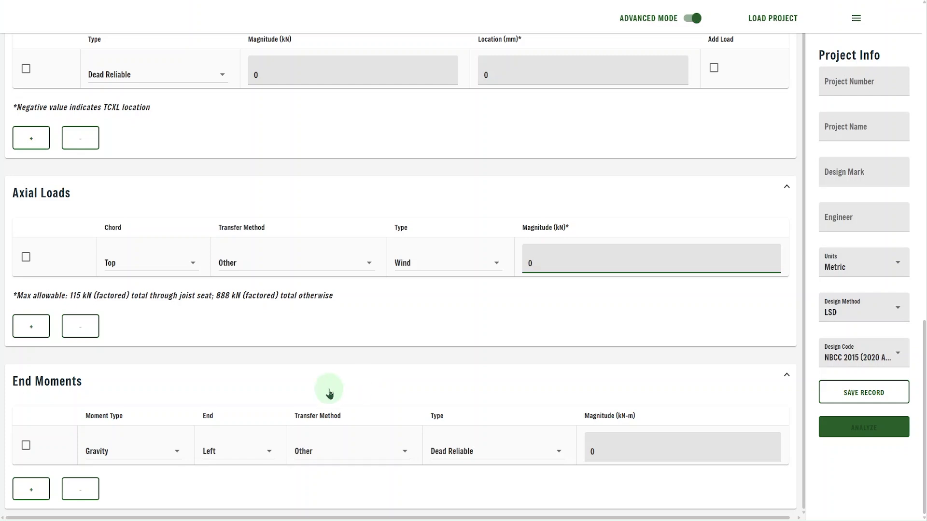
# - Examine the end moment options for moment type, end, transfer method, load type and magnitude
pyautogui.click(176, 455)
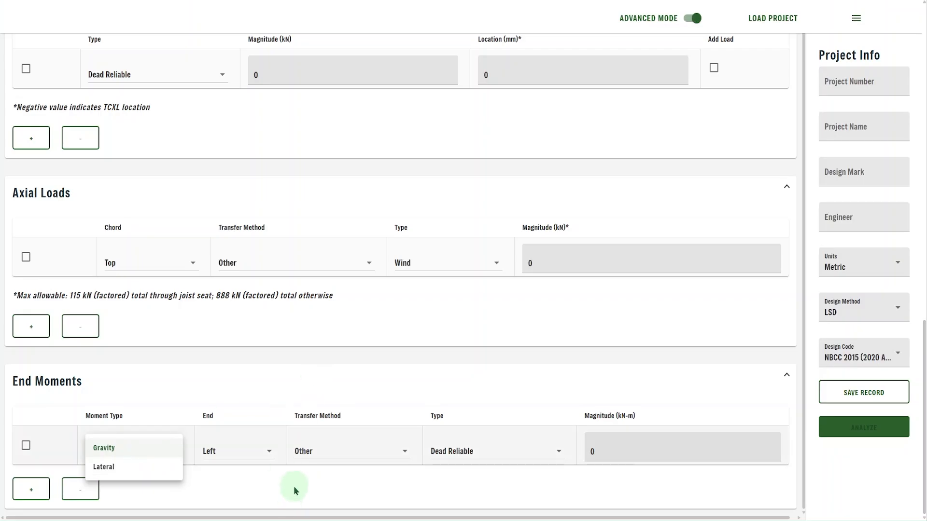
pyautogui.click(261, 453)
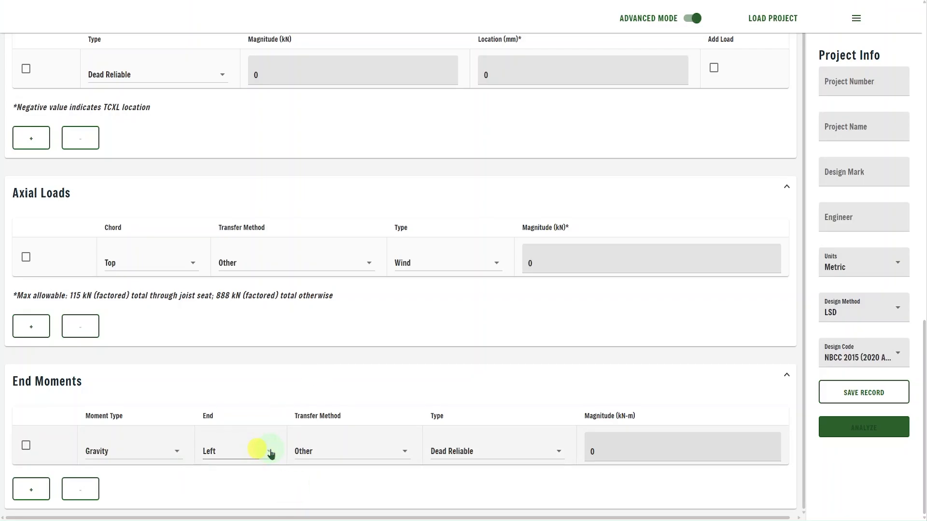
pyautogui.click(269, 455)
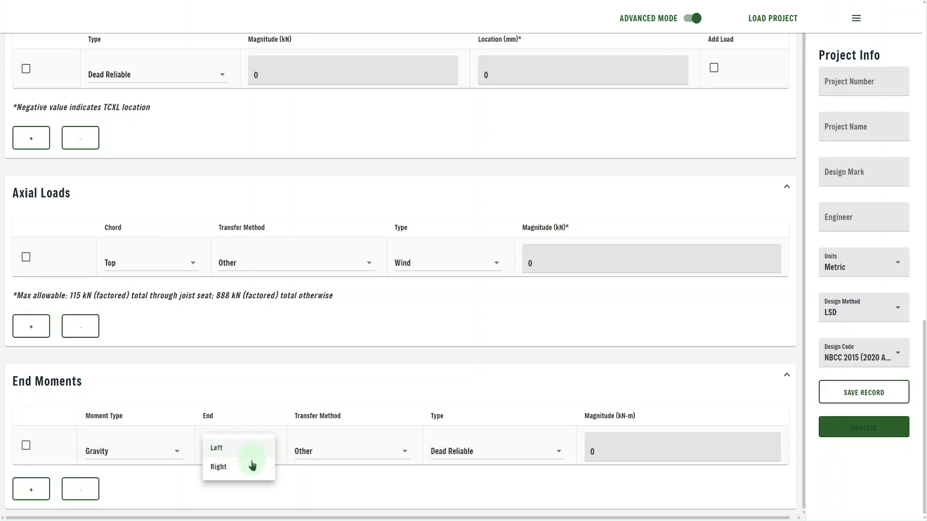
pyautogui.click(379, 450)
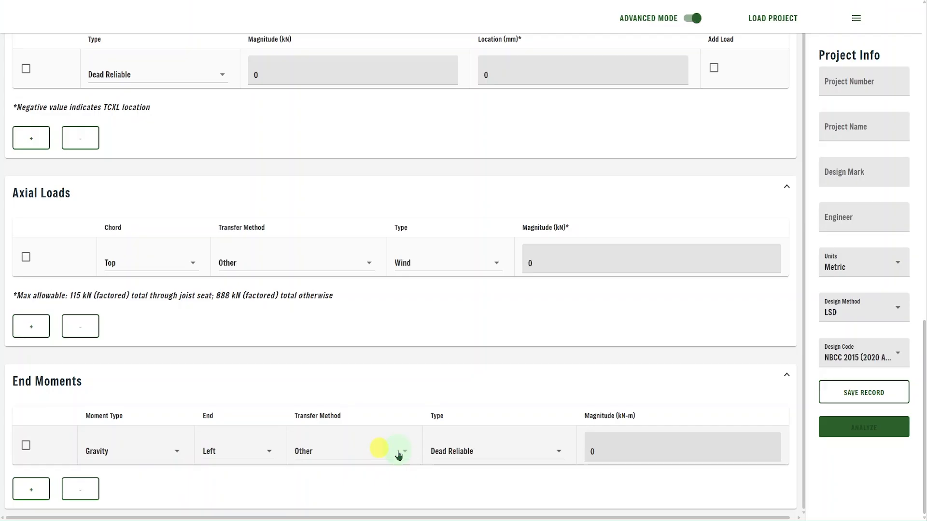
pyautogui.click(399, 455)
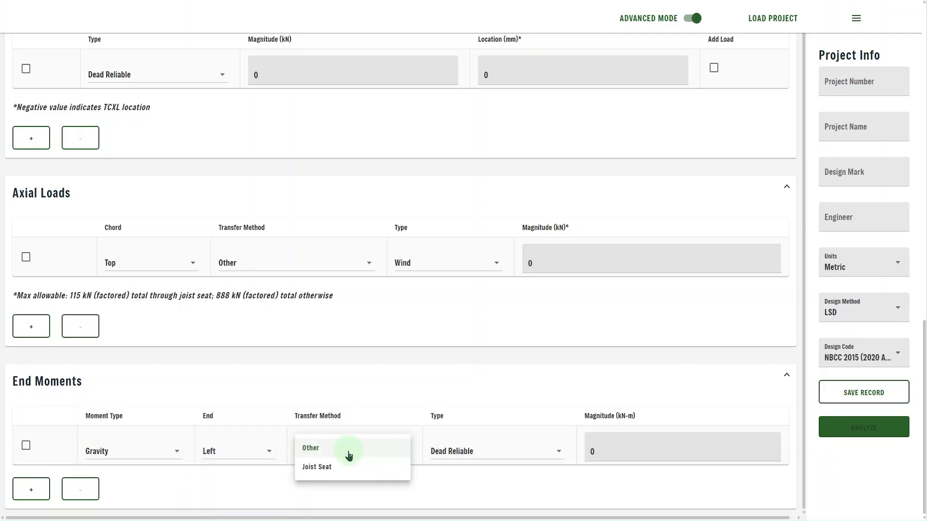
pyautogui.click(482, 450)
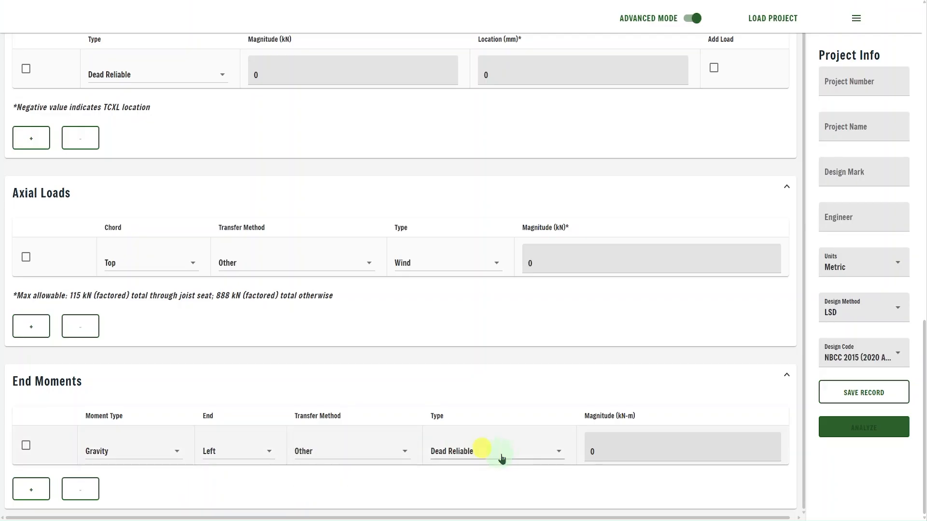
pyautogui.click(507, 454)
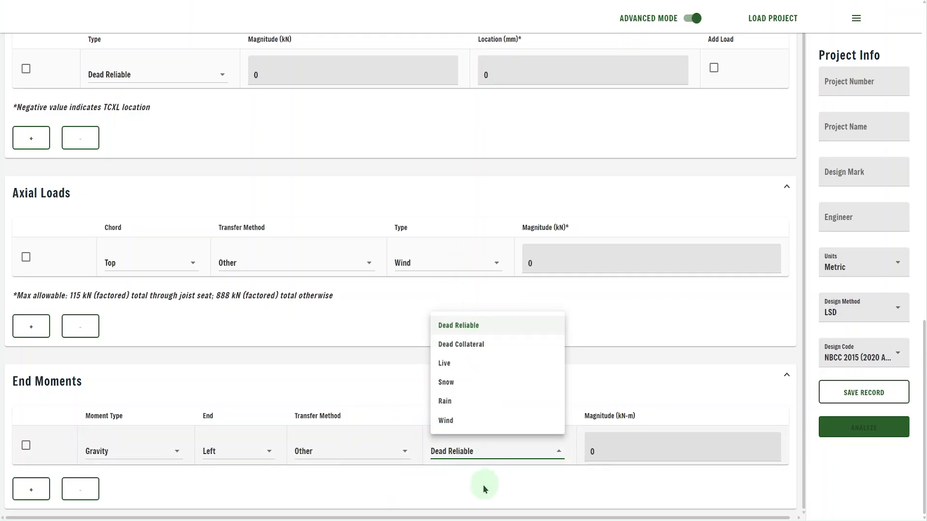
pyautogui.click(142, 451)
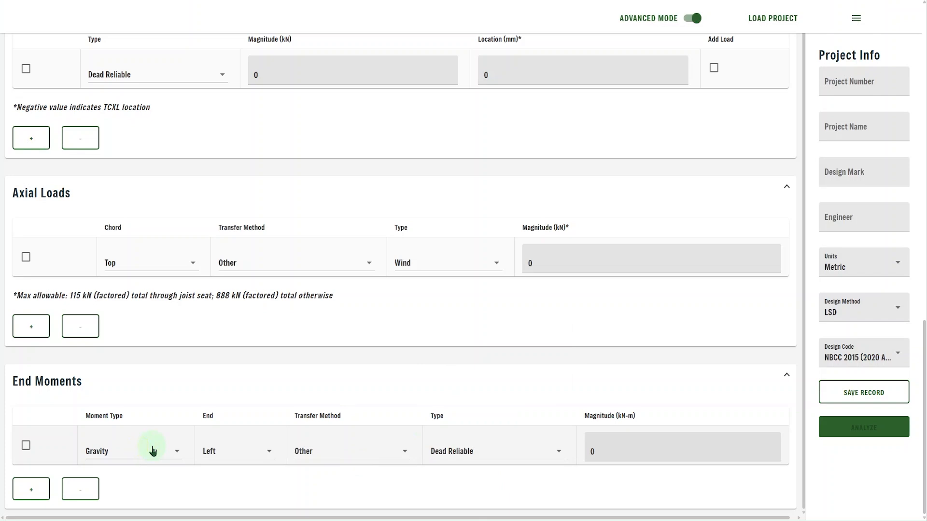
pyautogui.click(153, 450)
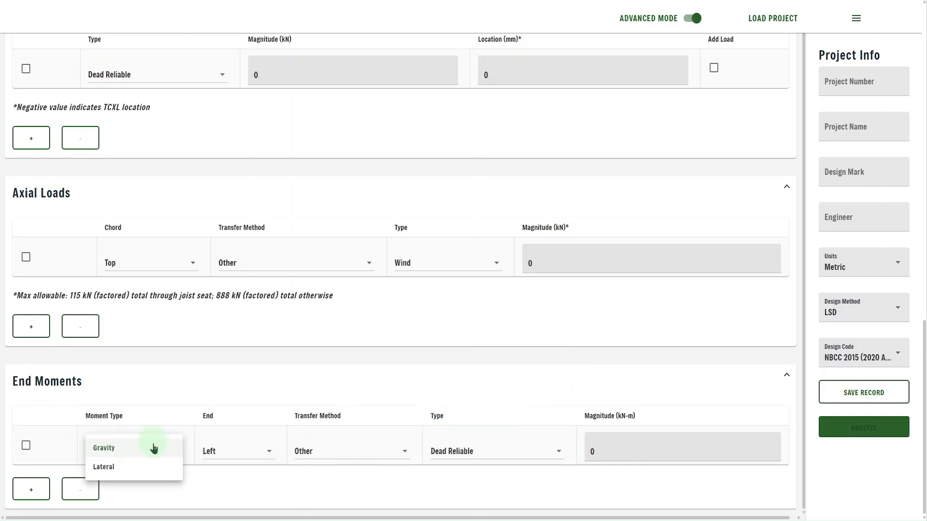
pyautogui.click(505, 450)
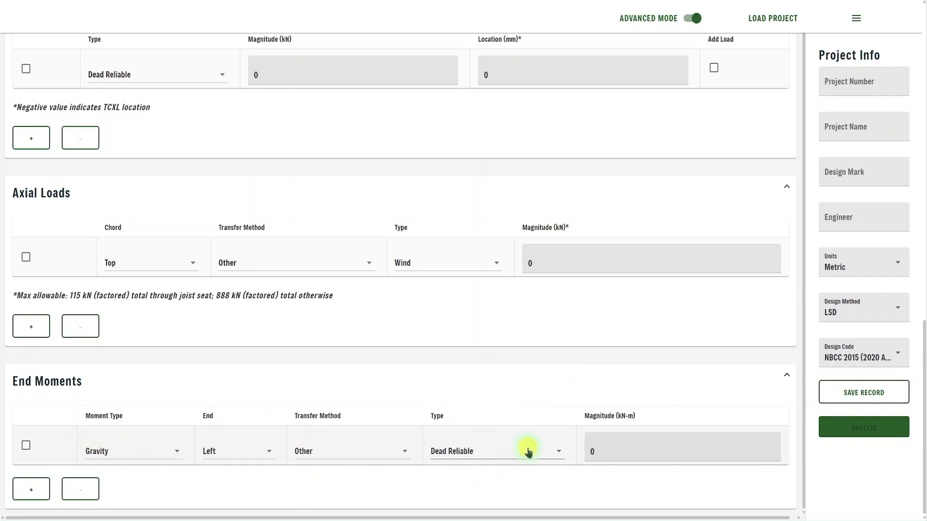
pyautogui.click(528, 450)
pyautogui.click(620, 452)
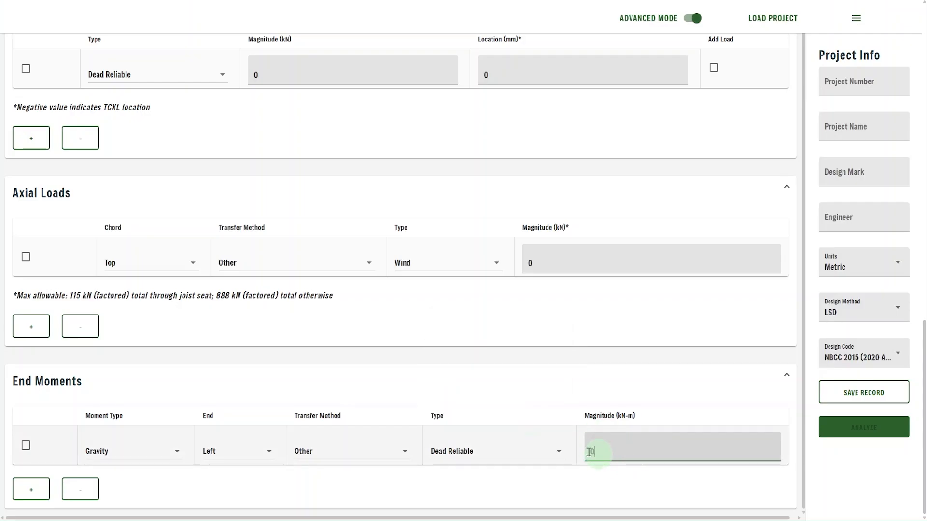
pyautogui.scroll(2, 478, 385)
pyautogui.scroll(10, 464, 209)
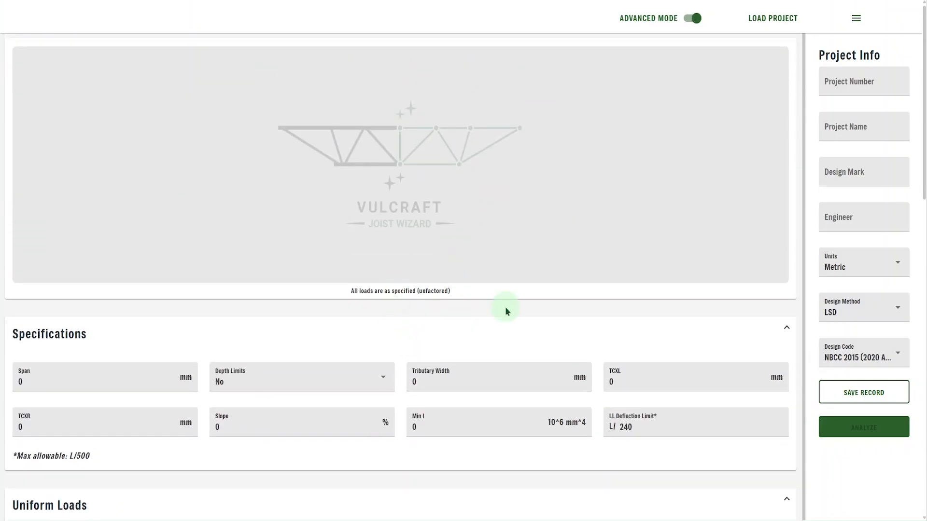
# - Turn off Advanced Mode, accepting that the advanced inputs are cleared, and set the joist span to 7400 mm
pyautogui.click(695, 19)
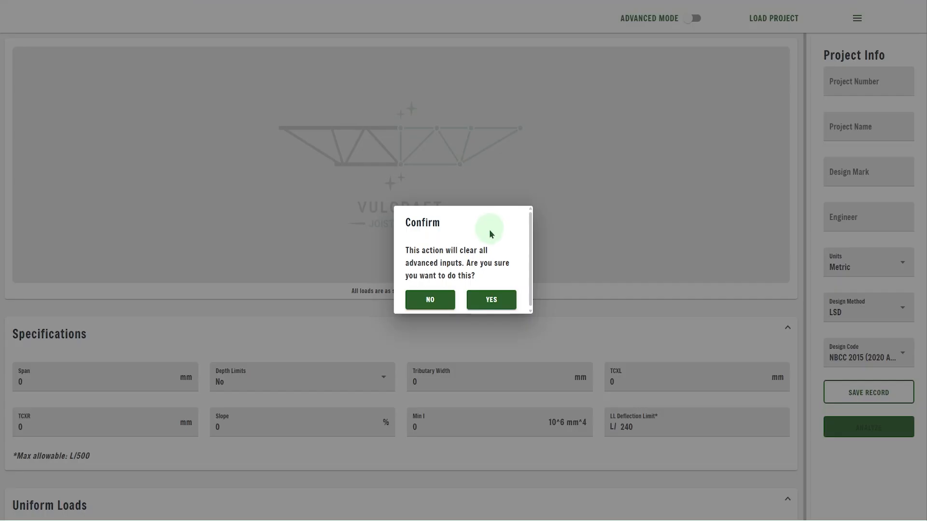
pyautogui.click(491, 297)
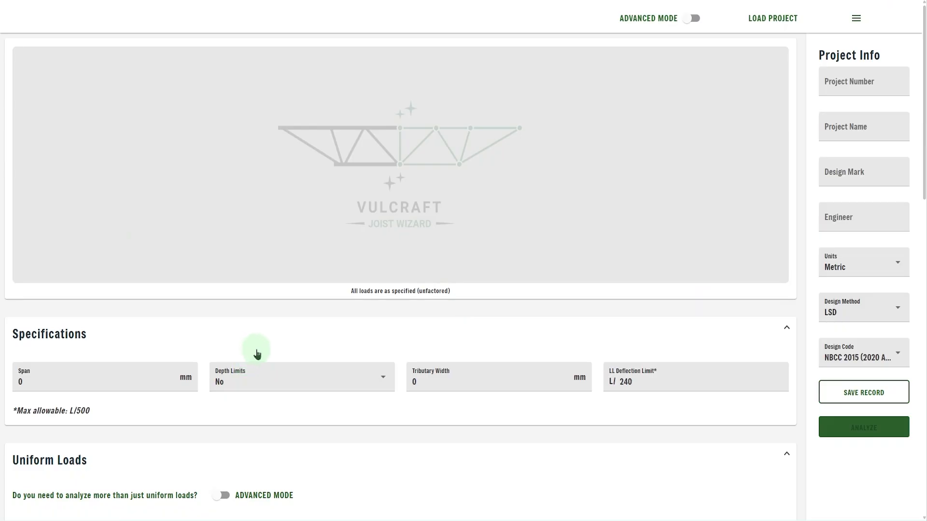
pyautogui.click(115, 378)
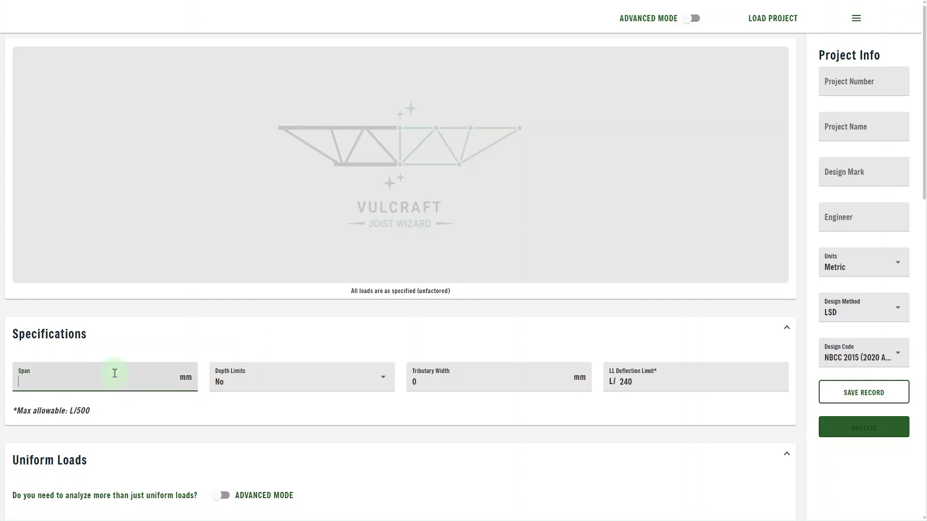
pyautogui.write('7400')
pyautogui.press('Tab')
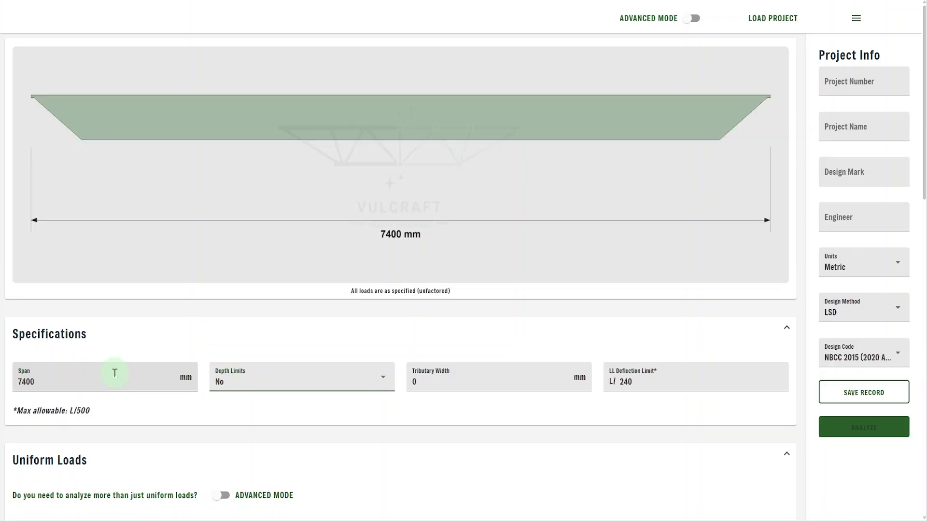
# - Enable depth limits with a maximum depth of 406 mm, and set the tributary width to 1650 mm
pyautogui.click(306, 382)
pyautogui.click(275, 395)
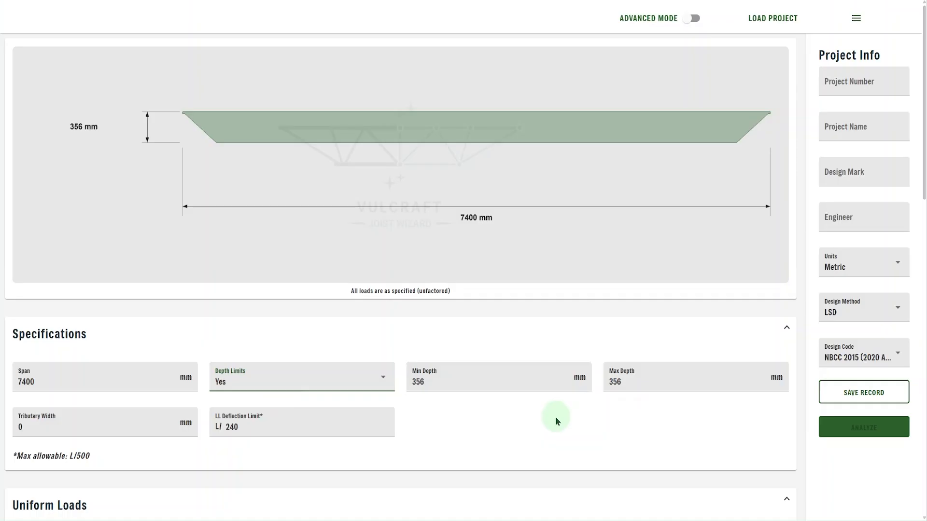
pyautogui.click(652, 379)
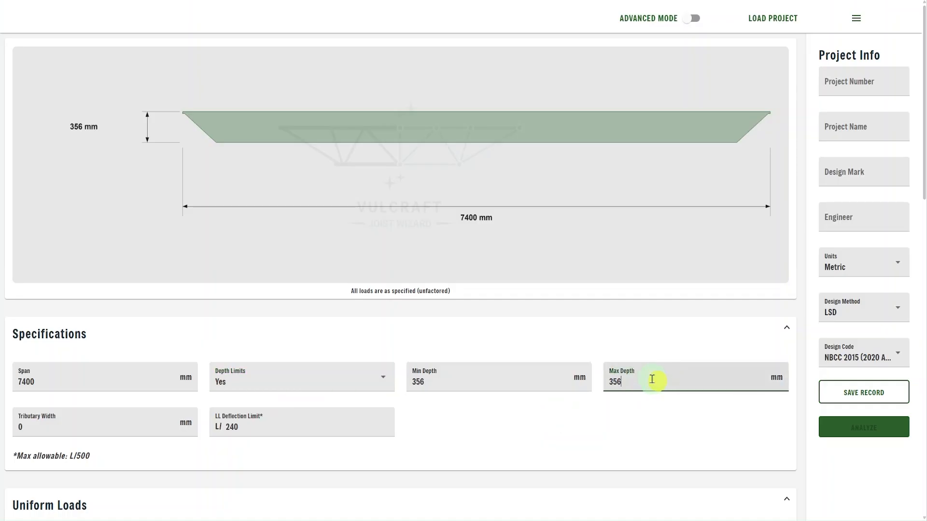
pyautogui.press('BackSpace')
pyautogui.press('BackSpace')
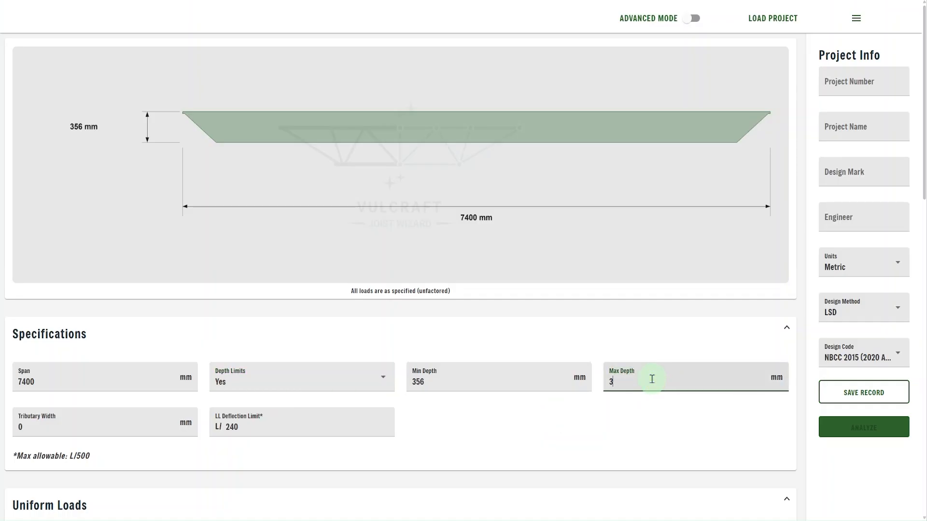
pyautogui.write('406')
pyautogui.click(108, 426)
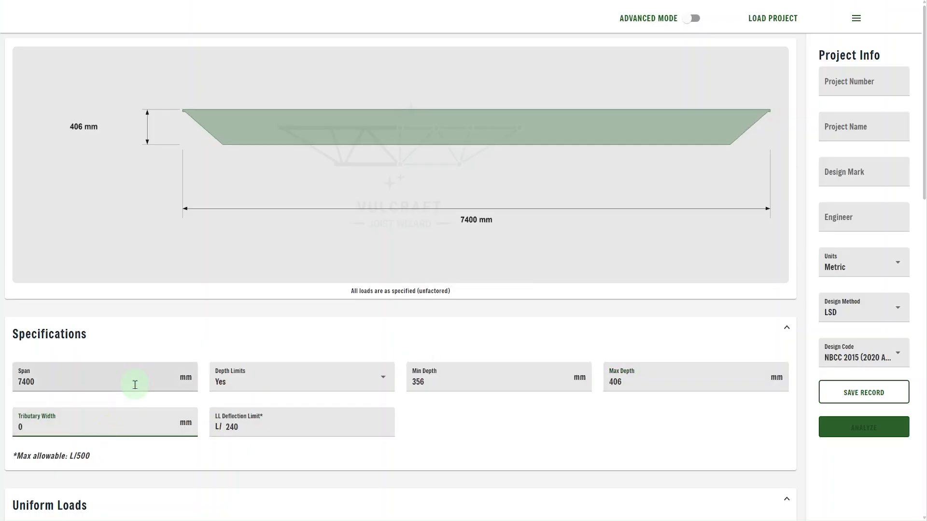
pyautogui.write('1650')
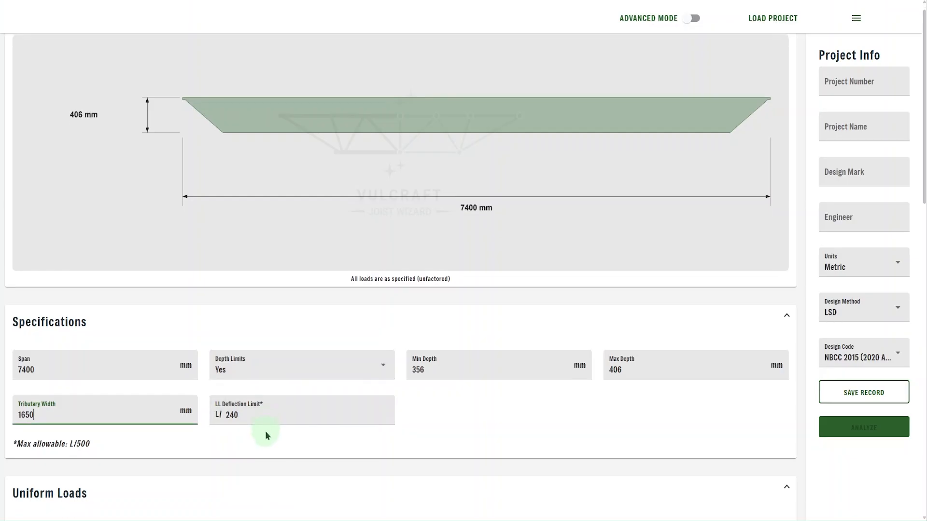
# - Set the uniform dead reliable load to 0.75 kPa, snow to 1.7 kPa and gross uplift to 0.75 kPa
pyautogui.scroll(-5, 265, 436)
pyautogui.click(132, 321)
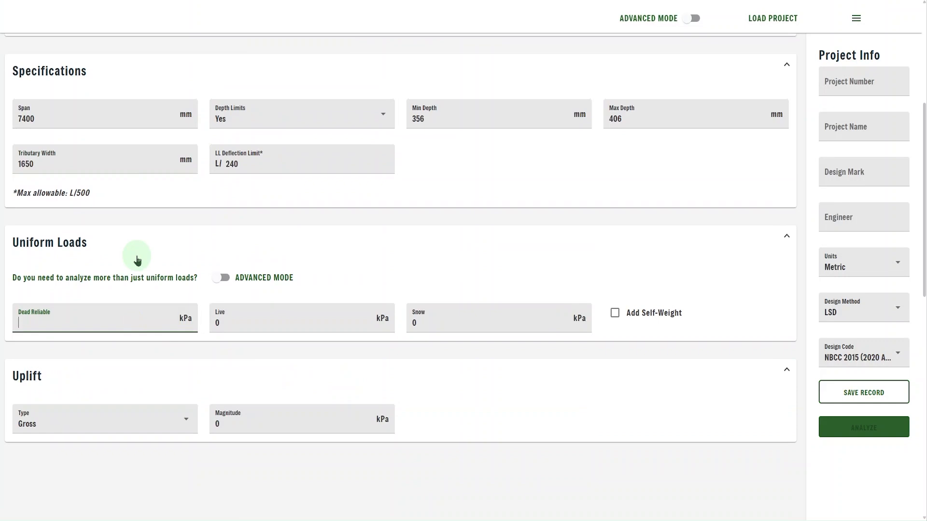
pyautogui.write('.75')
pyautogui.click(437, 324)
pyautogui.write('1.7')
pyautogui.click(283, 418)
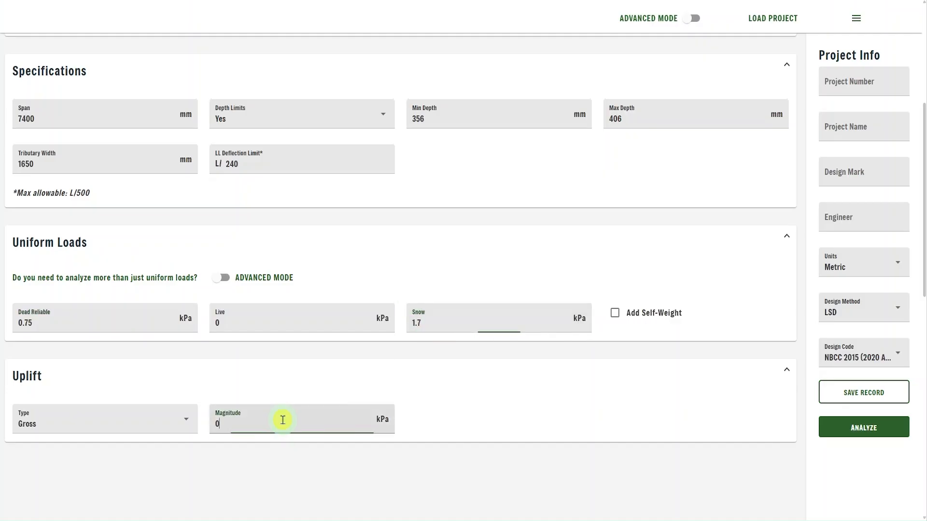
pyautogui.press('BackSpace')
pyautogui.write('0.75')
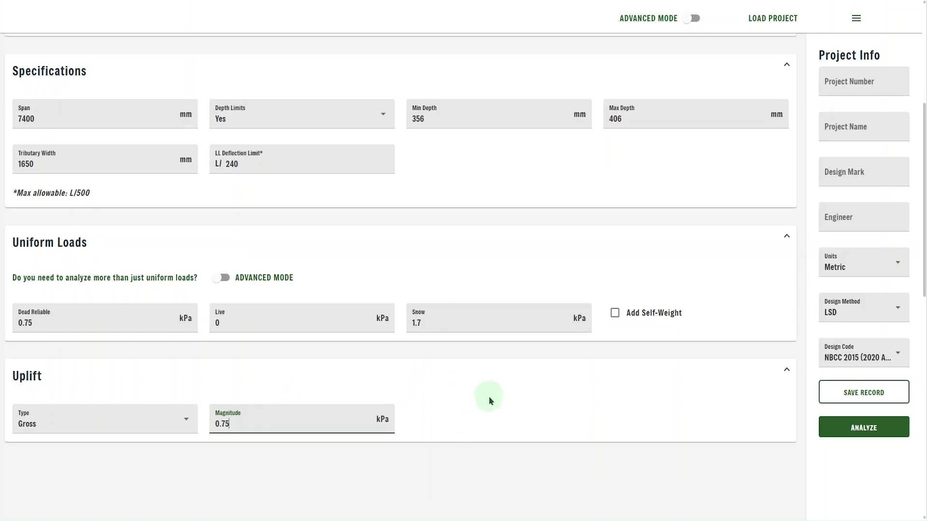
# - Analyze the joist to review the estimated properties for each depth, and return to the inputs
pyautogui.click(864, 426)
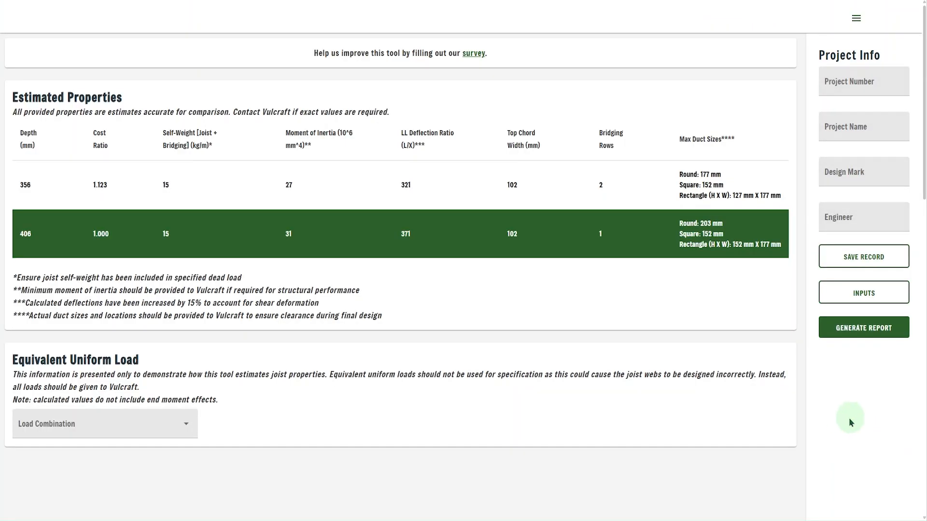
pyautogui.click(520, 234)
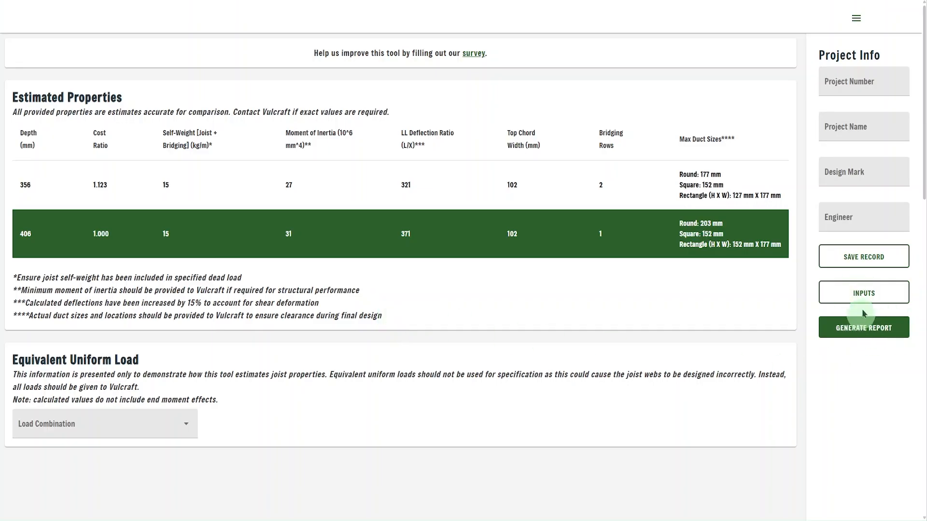
pyautogui.click(867, 293)
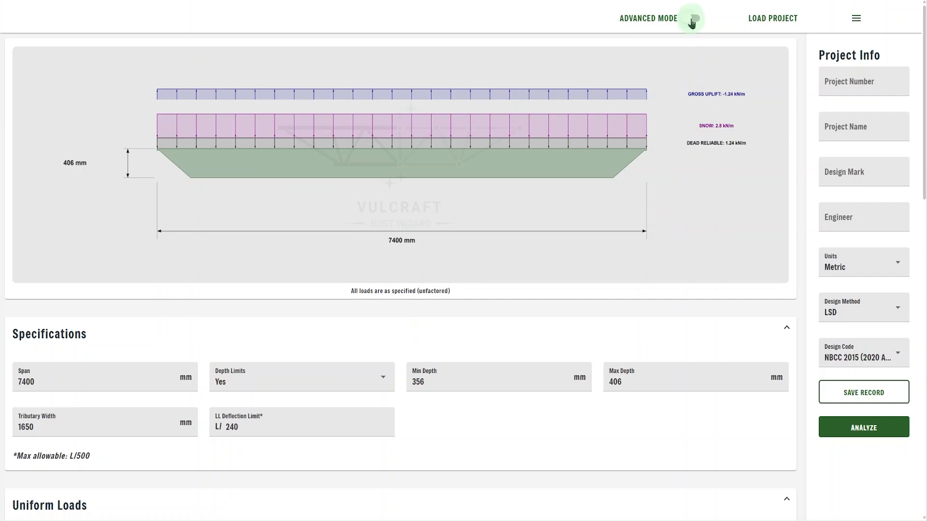
pyautogui.scroll(-4, 649, 213)
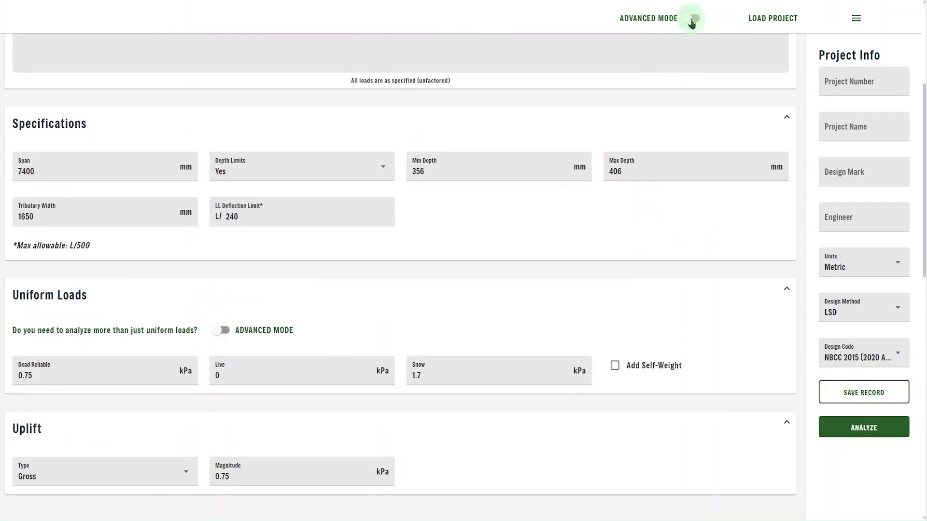
pyautogui.scroll(4, 652, 243)
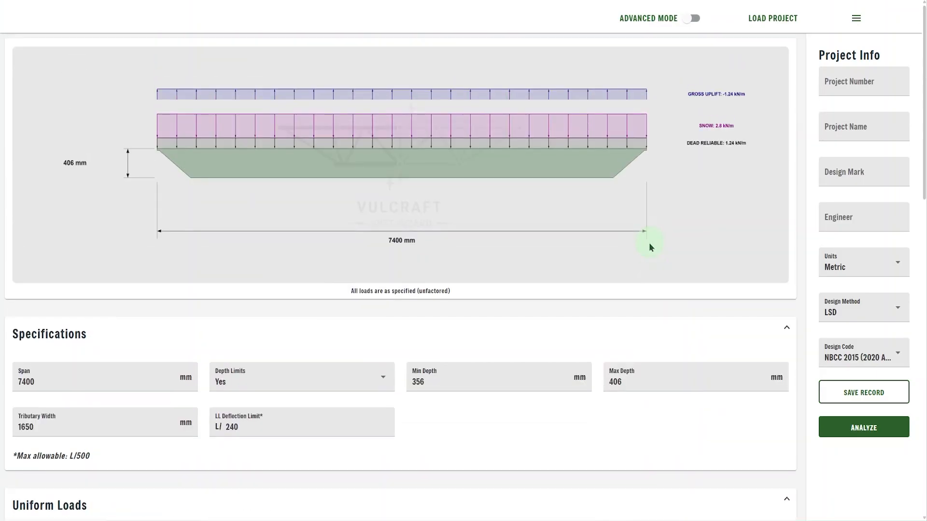
# - Turn on Advanced Mode and set the joist's depth limits to No
pyautogui.click(694, 18)
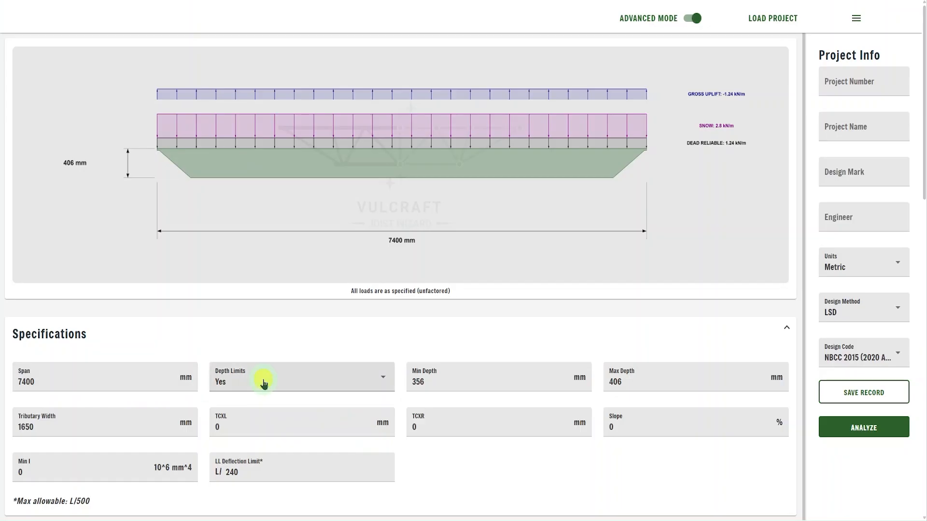
pyautogui.click(263, 384)
pyautogui.click(248, 380)
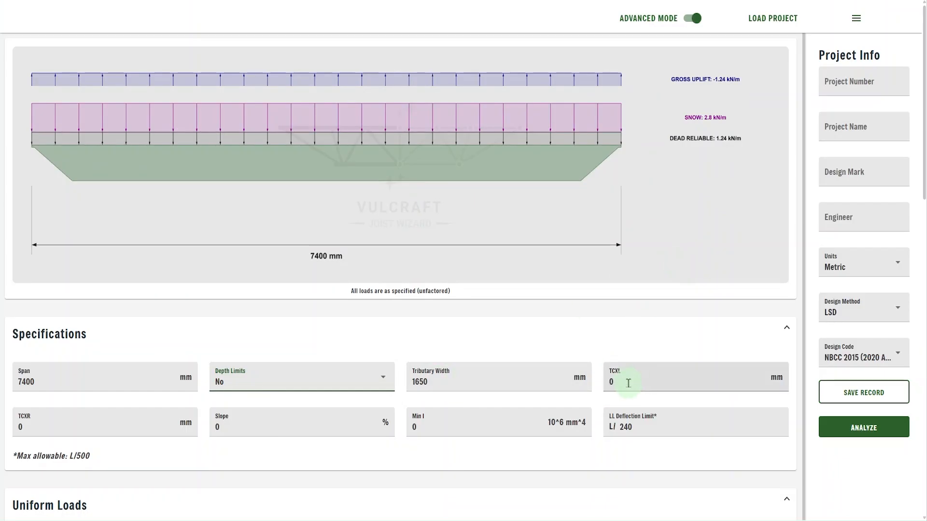
# - Set the TCXL top chord extension to 300 mm and the joist slope to 2%
pyautogui.click(636, 381)
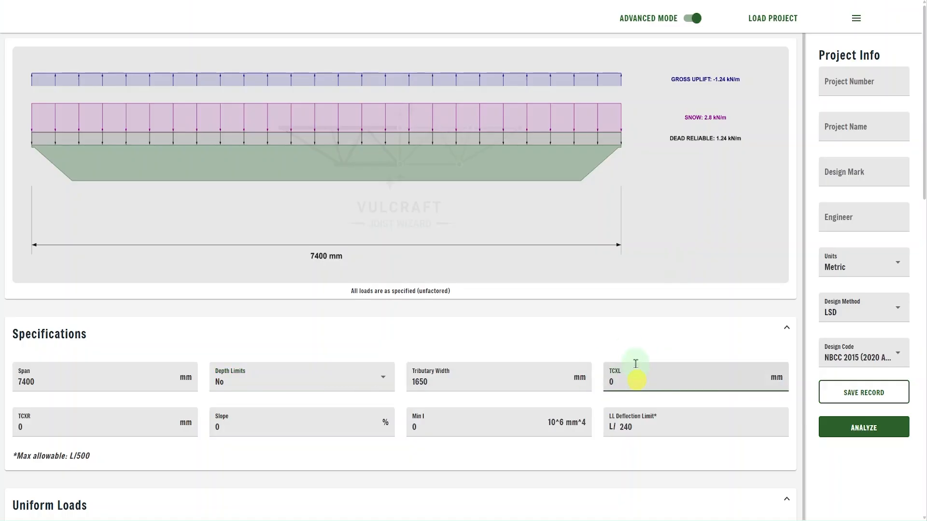
pyautogui.press('BackSpace')
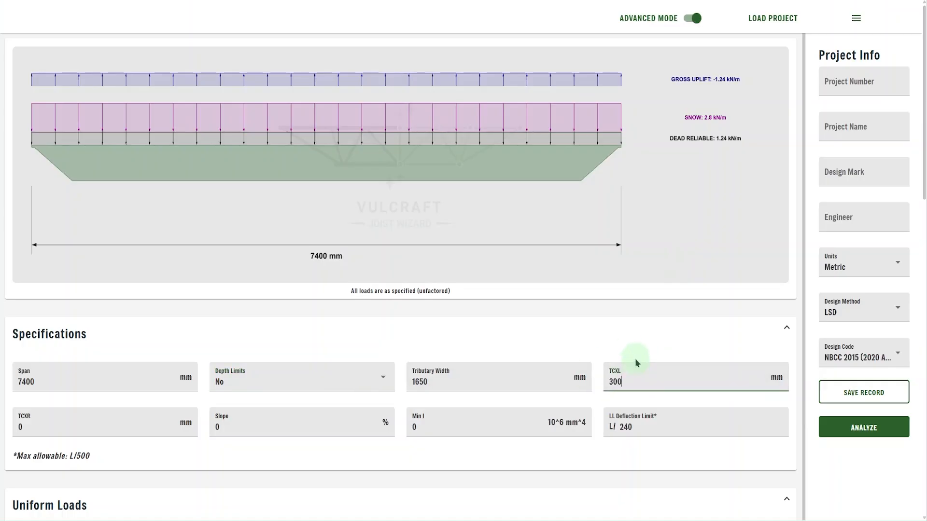
pyautogui.press('Tab')
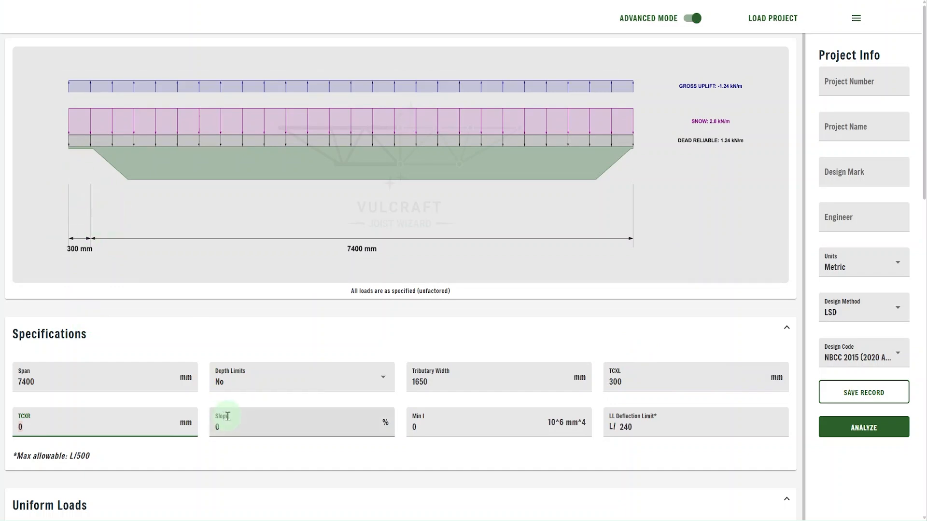
pyautogui.press('Tab')
pyautogui.write('2')
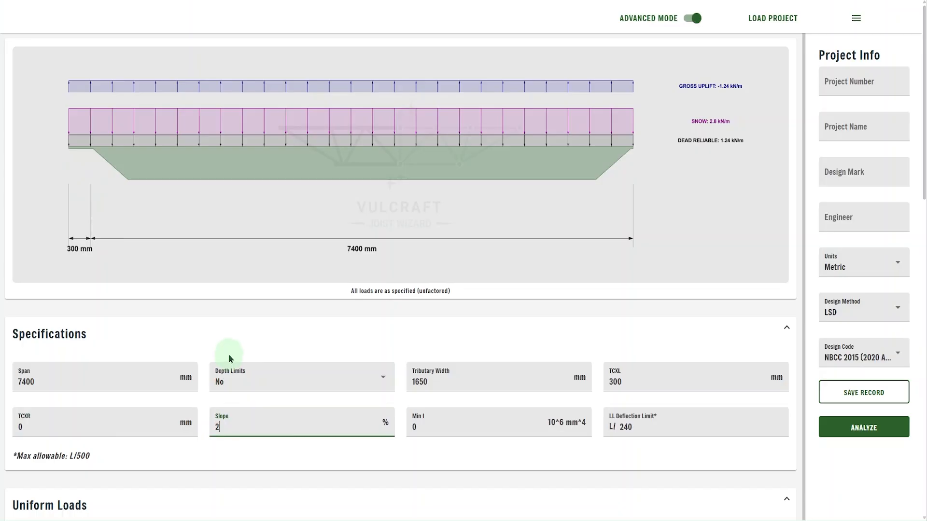
pyautogui.press('Tab')
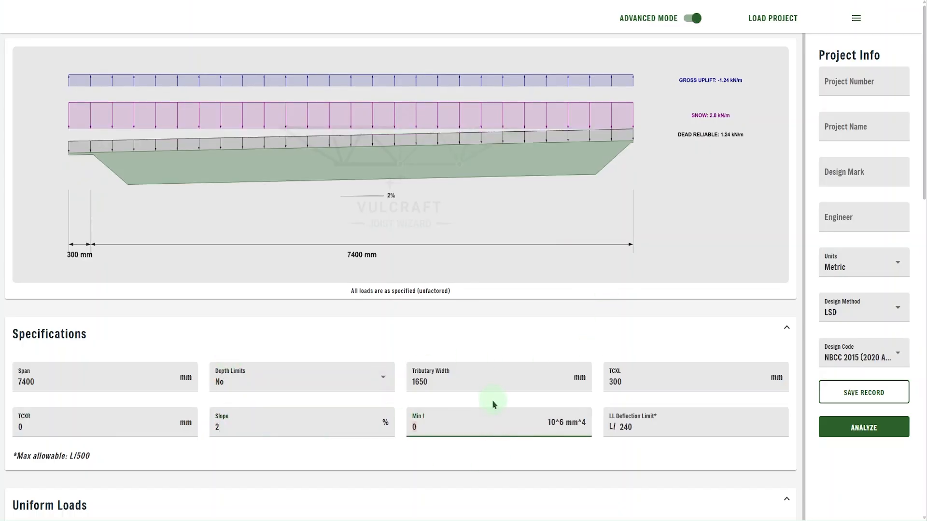
# - Set the uniform dead reliable load to 0.3 kPa and the dead collateral load to 0.75 kPa
pyautogui.scroll(-5, 478, 386)
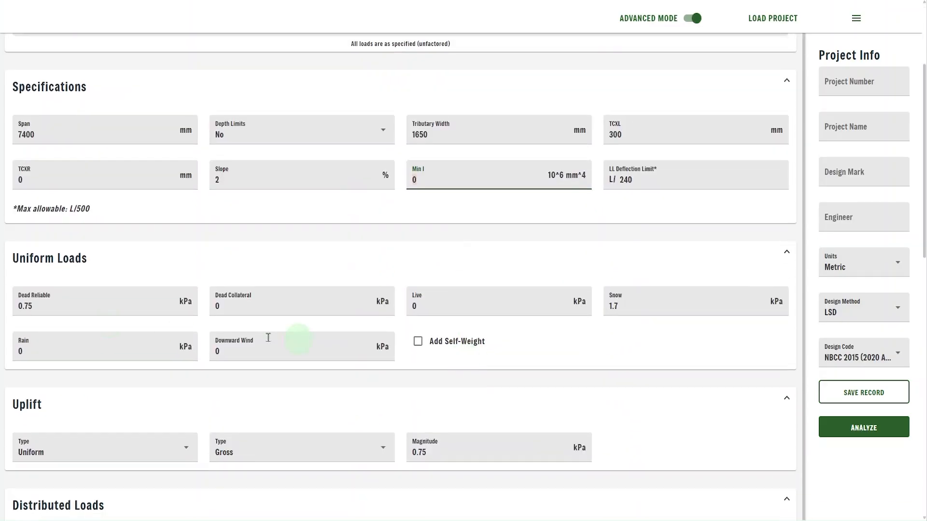
pyautogui.click(95, 304)
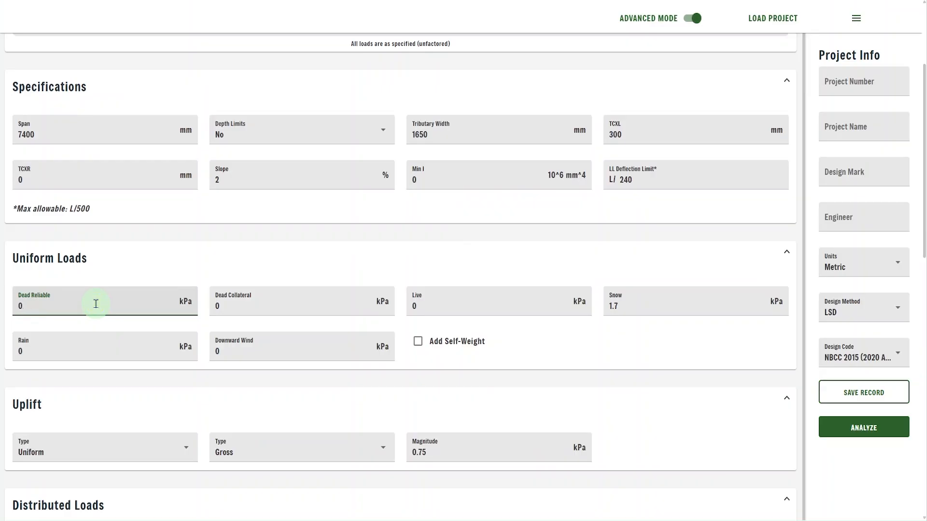
pyautogui.press('Tab')
pyautogui.write('0.75')
pyautogui.press('Tab')
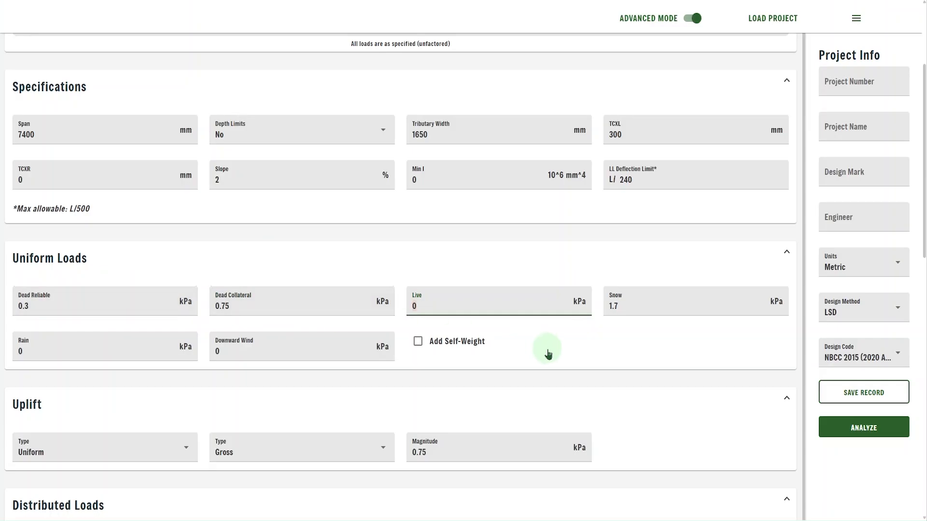
# - Set the downward wind load to 0.75 kPa and include the joist self-weight in the uniform loads
pyautogui.press('Tab')
pyautogui.click(246, 350)
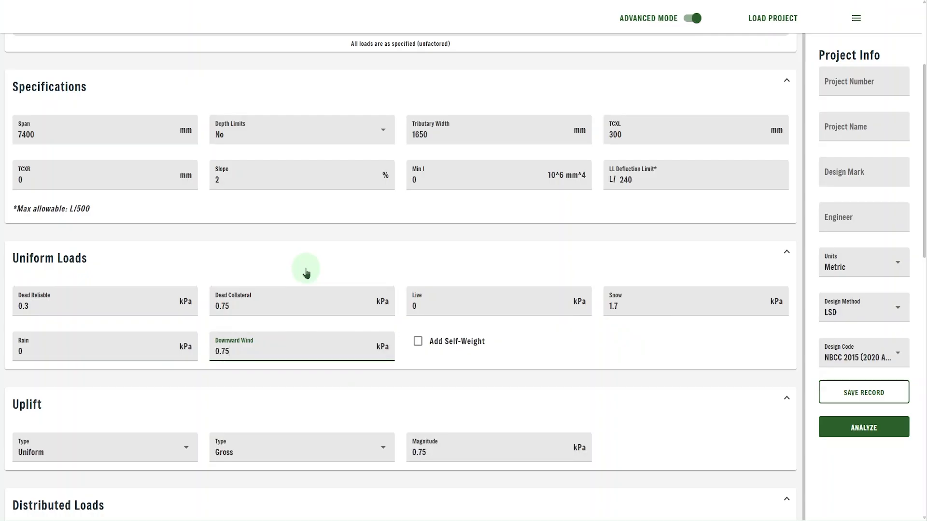
pyautogui.click(418, 343)
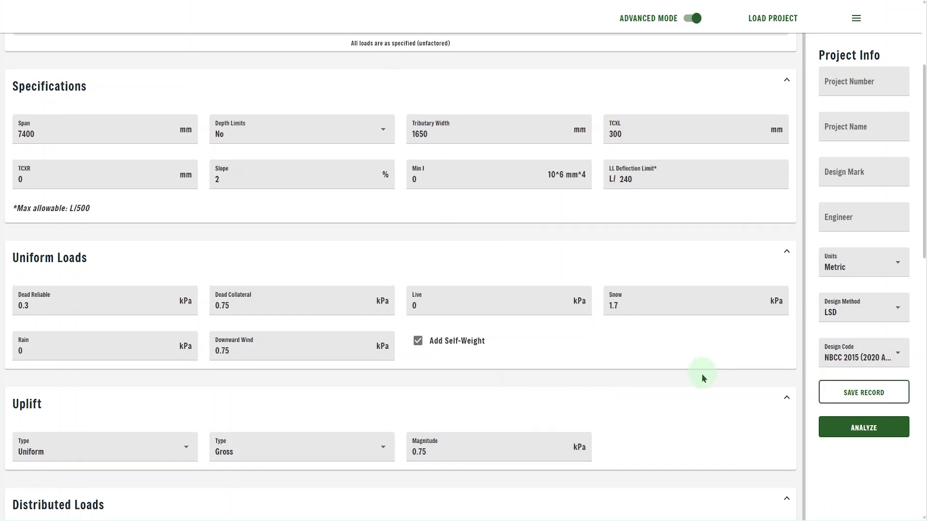
# - Define a distributed snow load with a start magnitude of 1.82 kPa, an end magnitude of 0 kPa and a length of 4260 mm
pyautogui.scroll(-3, 701, 376)
pyautogui.scroll(-3, 685, 282)
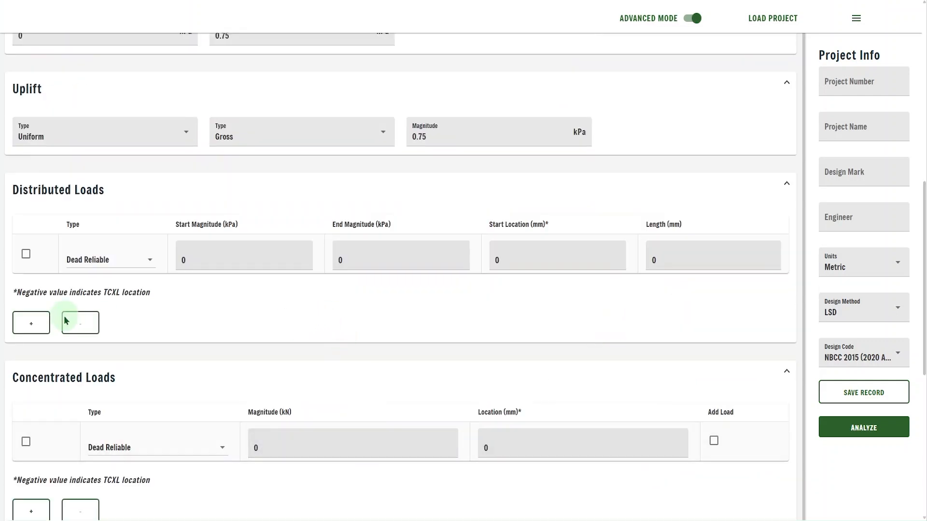
pyautogui.scroll(1, 66, 320)
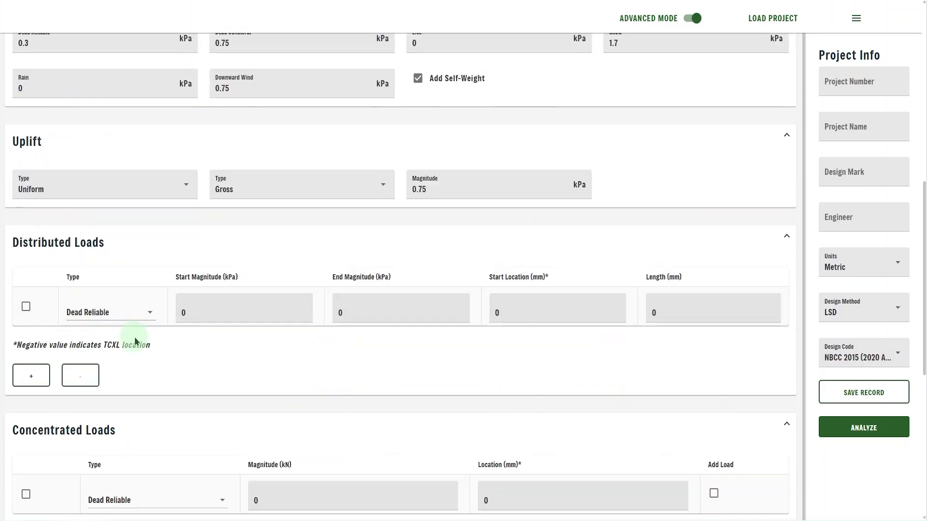
pyautogui.click(144, 313)
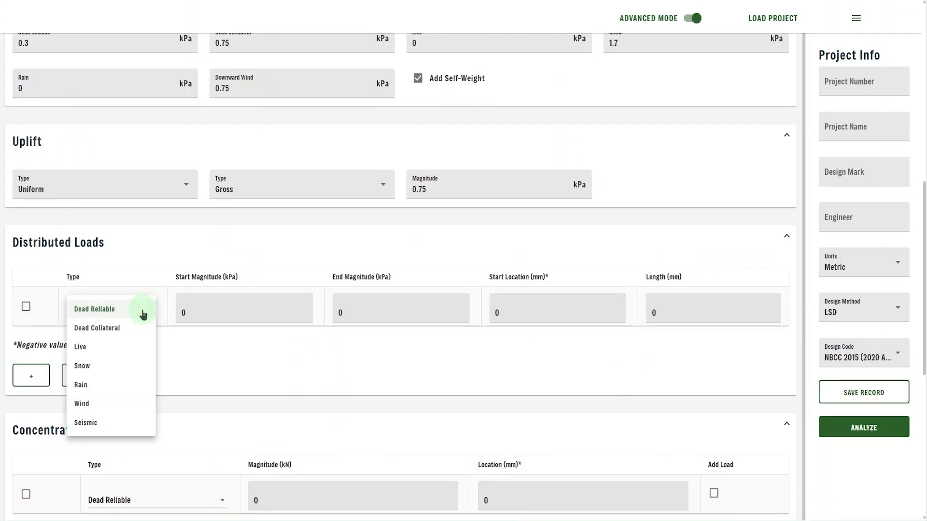
pyautogui.click(111, 363)
pyautogui.click(230, 308)
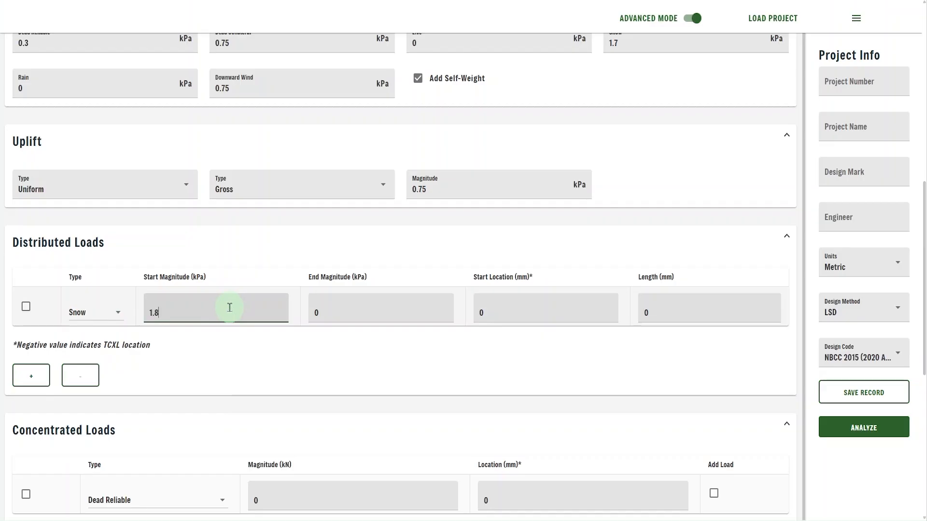
pyautogui.press('Tab')
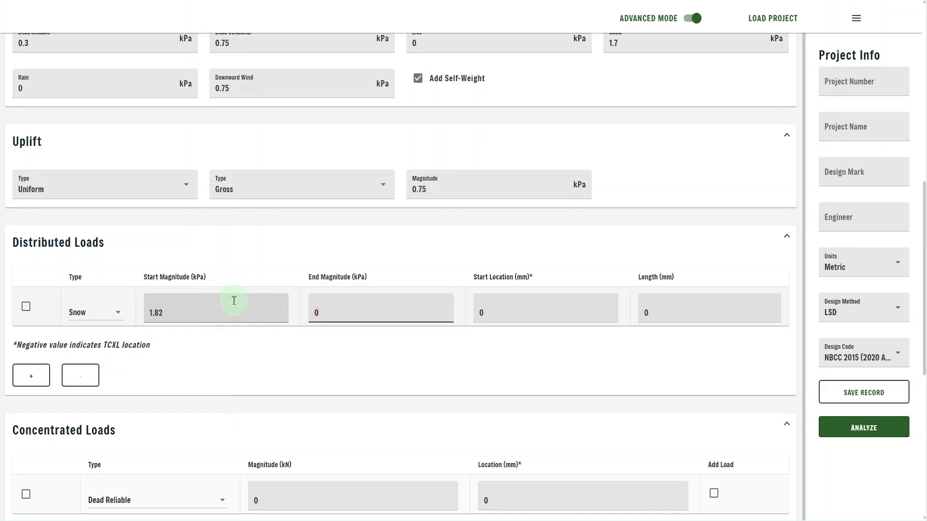
pyautogui.click(519, 303)
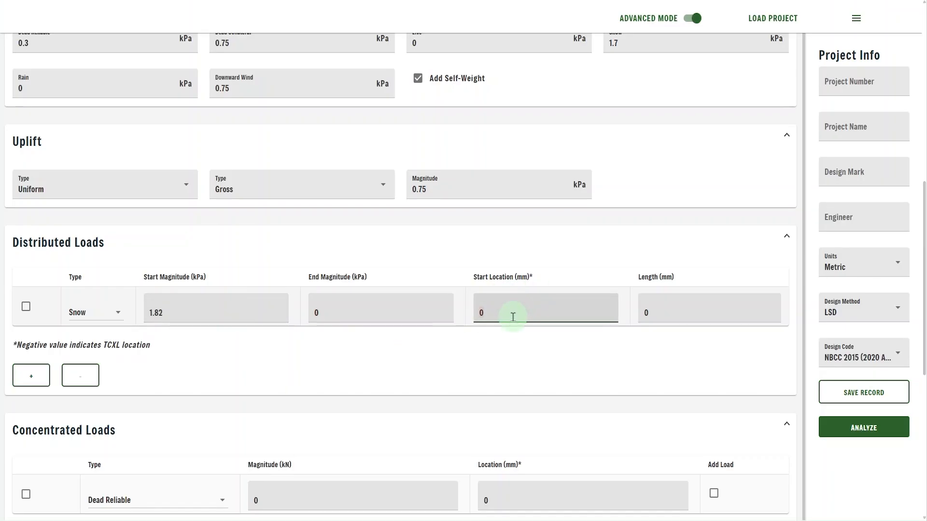
pyautogui.press('Tab')
pyautogui.write('426')
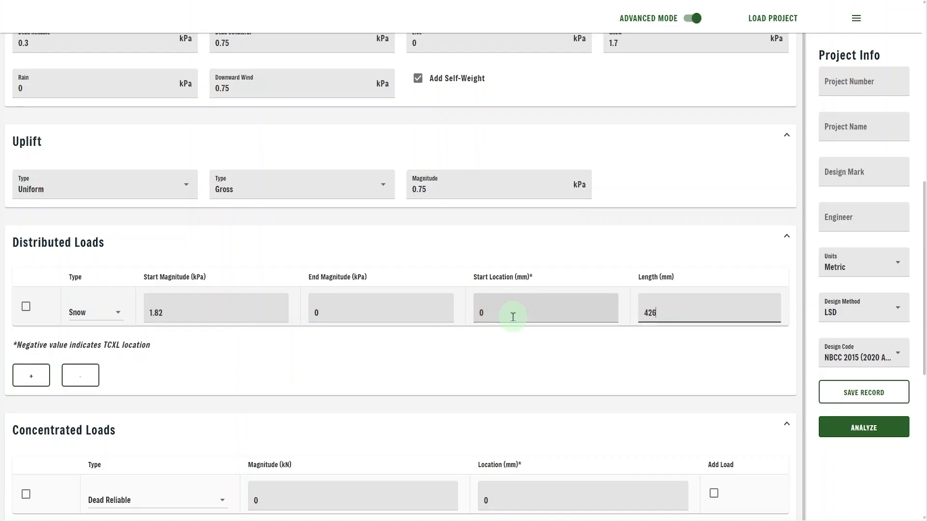
pyautogui.click(512, 317)
pyautogui.scroll(10, 424, 311)
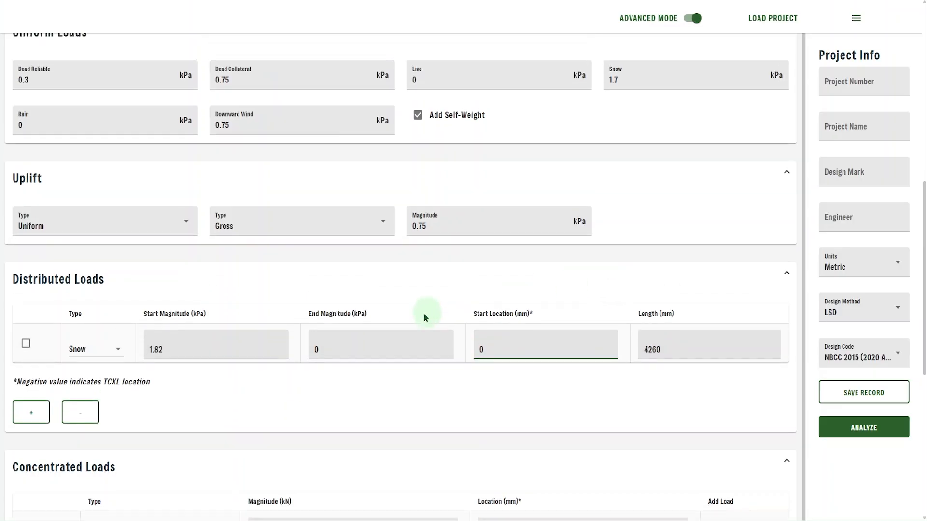
pyautogui.scroll(1, 428, 296)
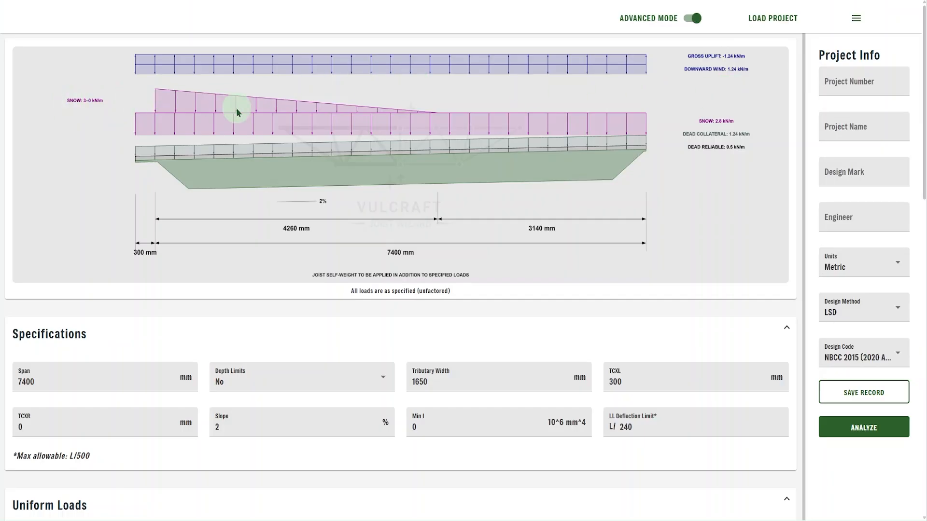
# - Set the distributed snow load's start location to -300 mm so it begins at the tip of the TCXL
pyautogui.scroll(-10, 265, 87)
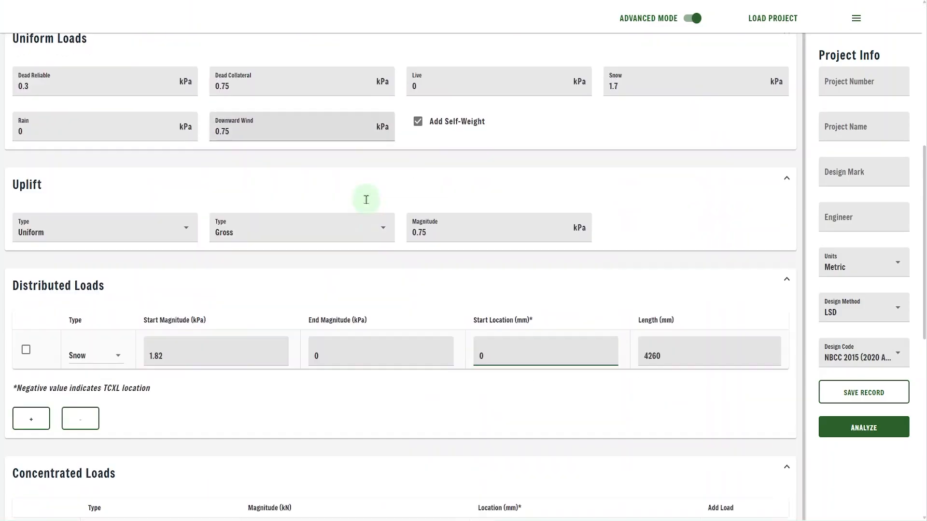
pyautogui.click(556, 300)
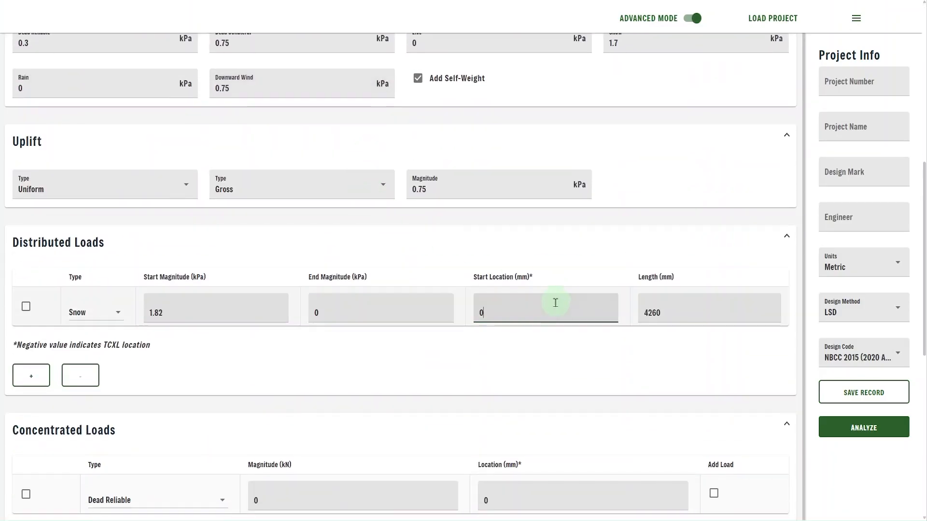
pyautogui.press('BackSpace')
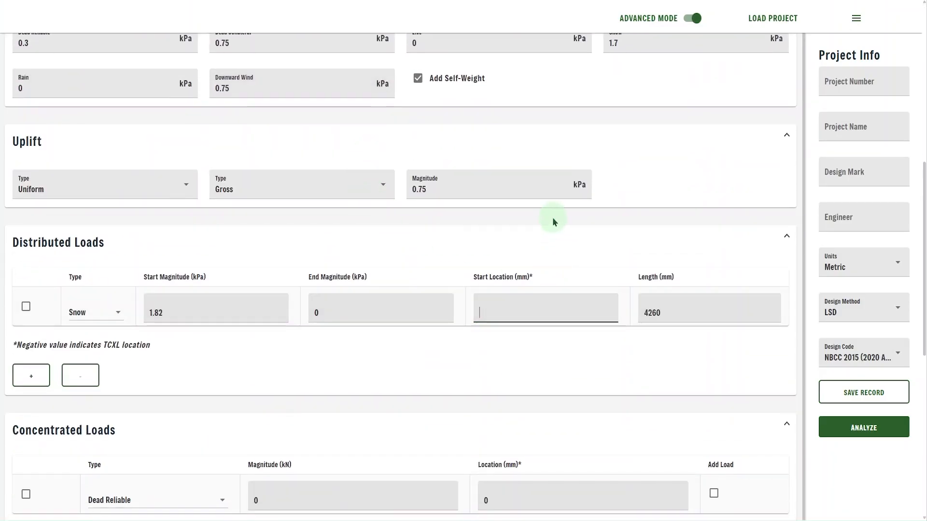
pyautogui.write('-300')
pyautogui.press('Tab')
pyautogui.scroll(10, 486, 246)
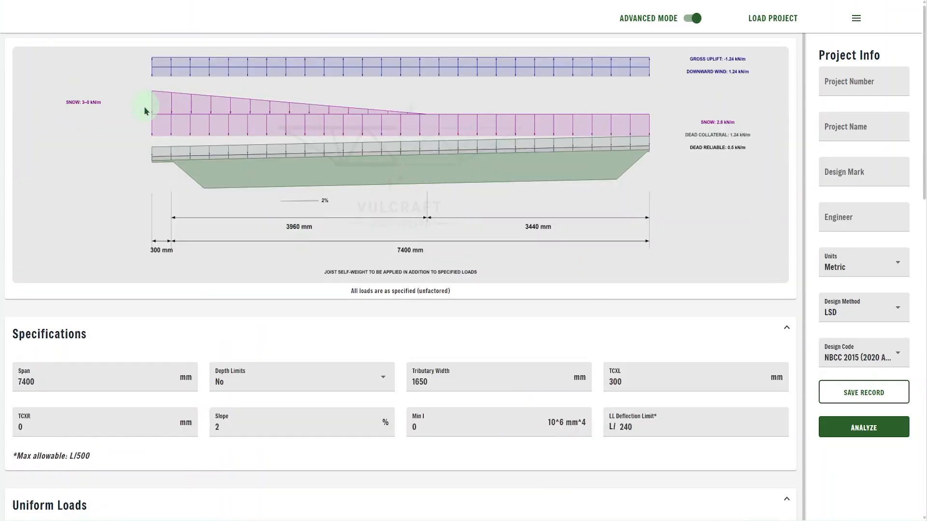
# - Define a dead reliable concentrated load of 8 kN located at 5550 mm
pyautogui.scroll(-2, 413, 267)
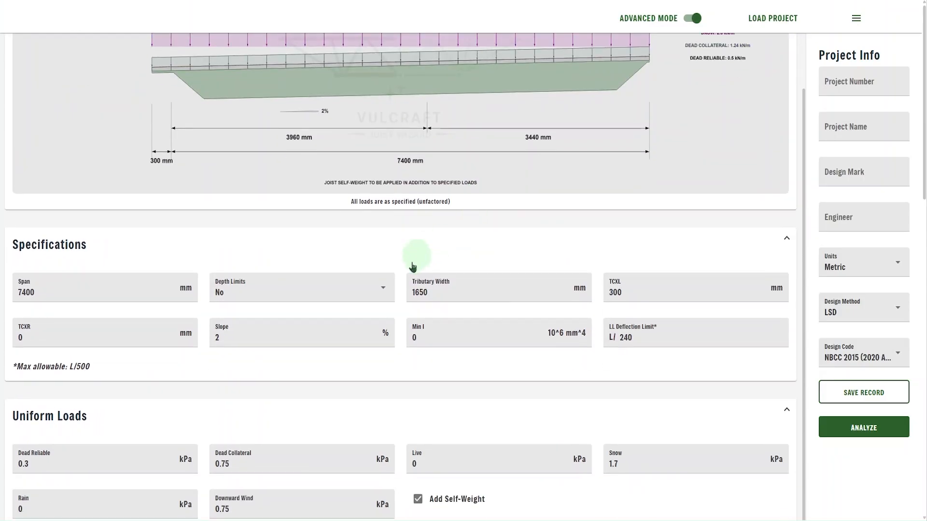
pyautogui.scroll(-12, 415, 270)
pyautogui.scroll(-2, 268, 262)
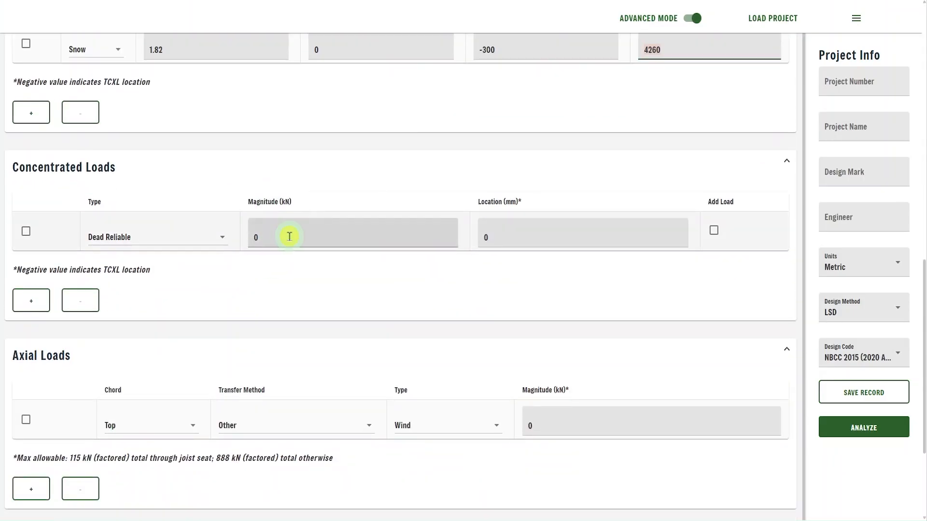
pyautogui.click(289, 237)
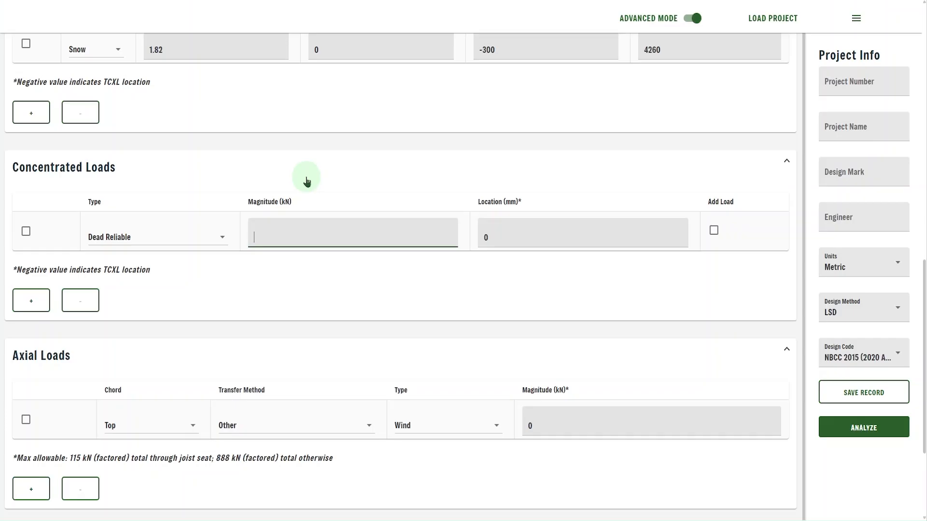
pyautogui.press('Tab')
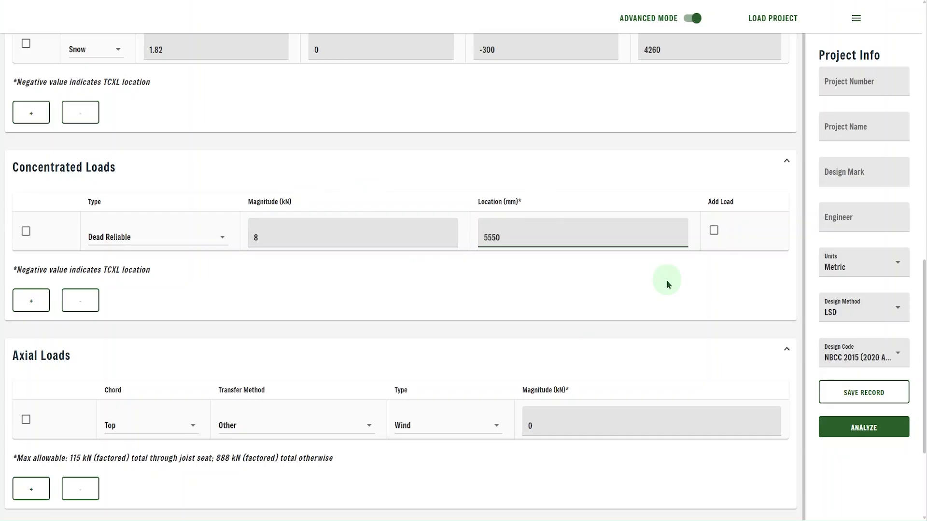
# - Set the magnitude of the top chord wind axial load to 56 kN and check it in the load diagram
pyautogui.scroll(-3, 492, 317)
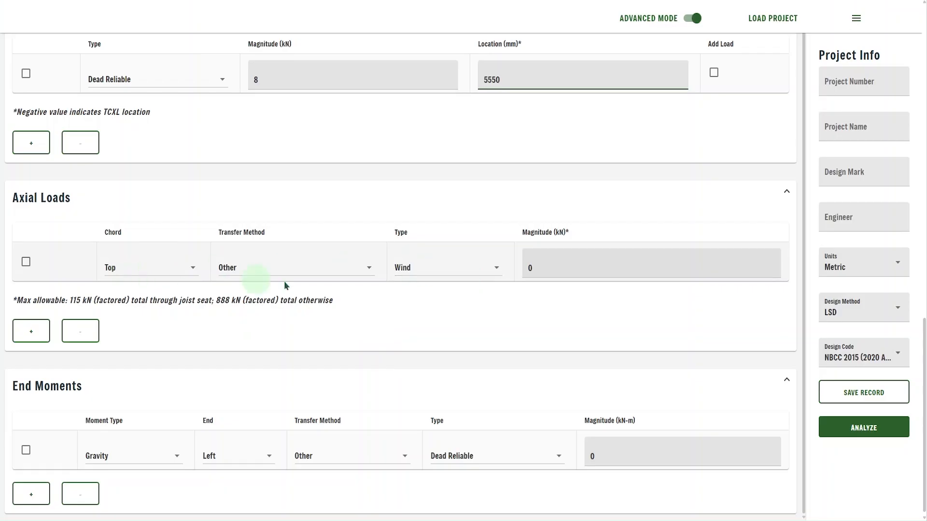
pyautogui.click(572, 264)
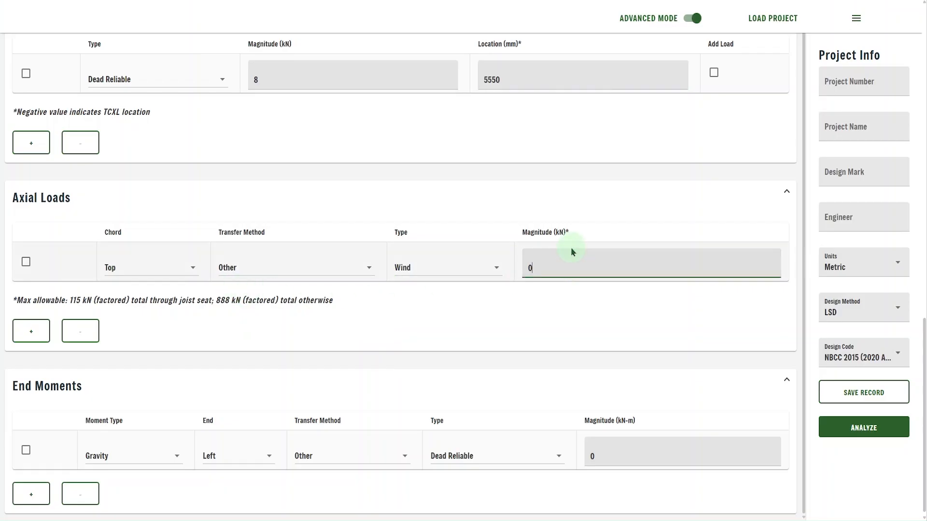
pyautogui.write('56')
pyautogui.scroll(3, 631, 182)
pyautogui.click(597, 215)
pyautogui.scroll(15, 486, 164)
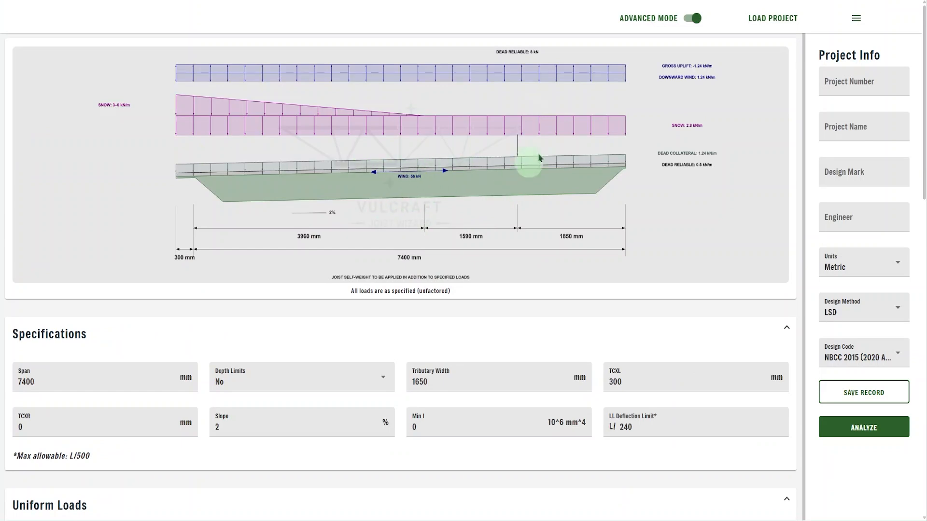
# - Set the dead reliable gravity end moment at the joist's left end to 20 kN-m and check it in the load diagram
pyautogui.scroll(-15, 513, 193)
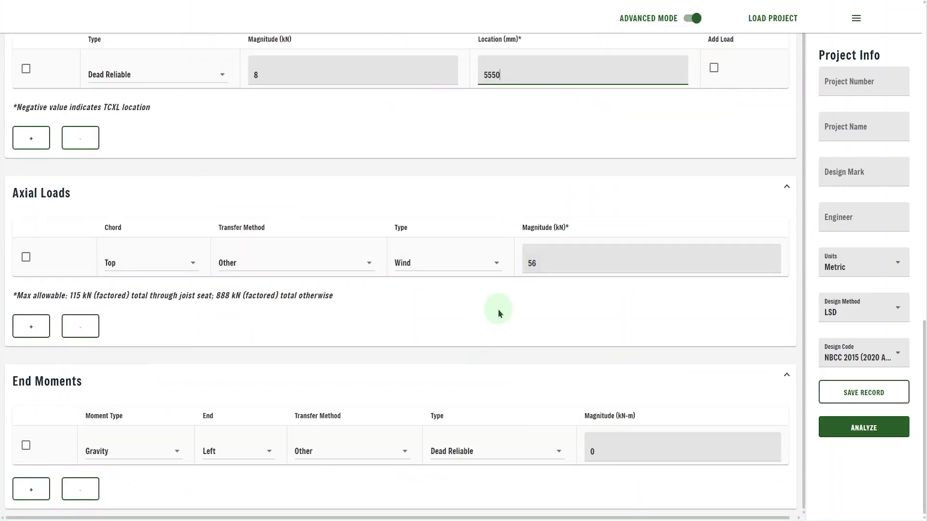
pyautogui.click(616, 449)
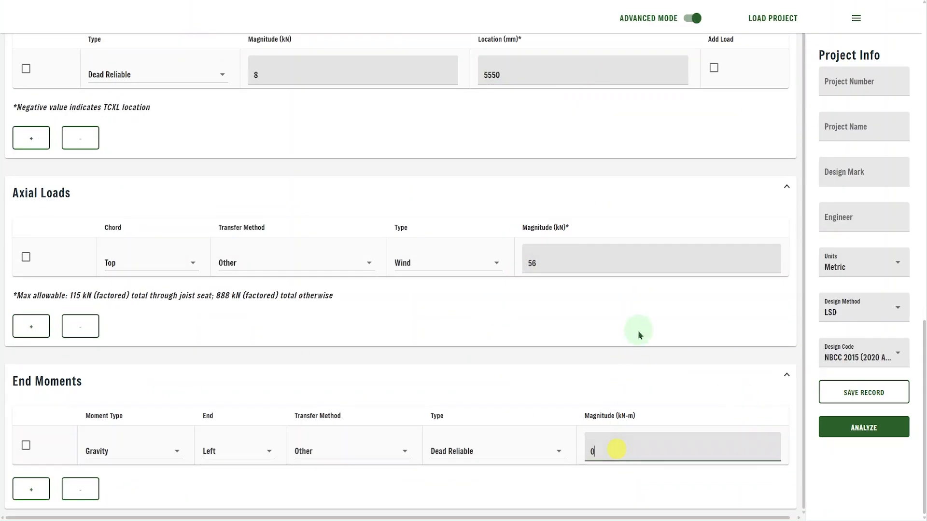
pyautogui.press('BackSpace')
pyautogui.write('20')
pyautogui.click(636, 265)
pyautogui.scroll(16, 598, 299)
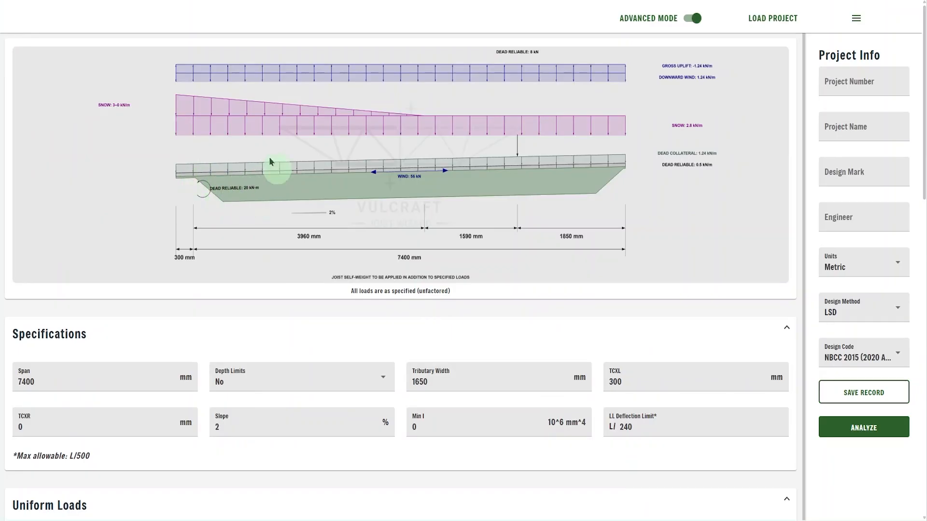
# - Reset the left end moment's magnitude to 0 kN-m
pyautogui.scroll(-8, 493, 284)
pyautogui.scroll(-12, 676, 351)
pyautogui.click(623, 448)
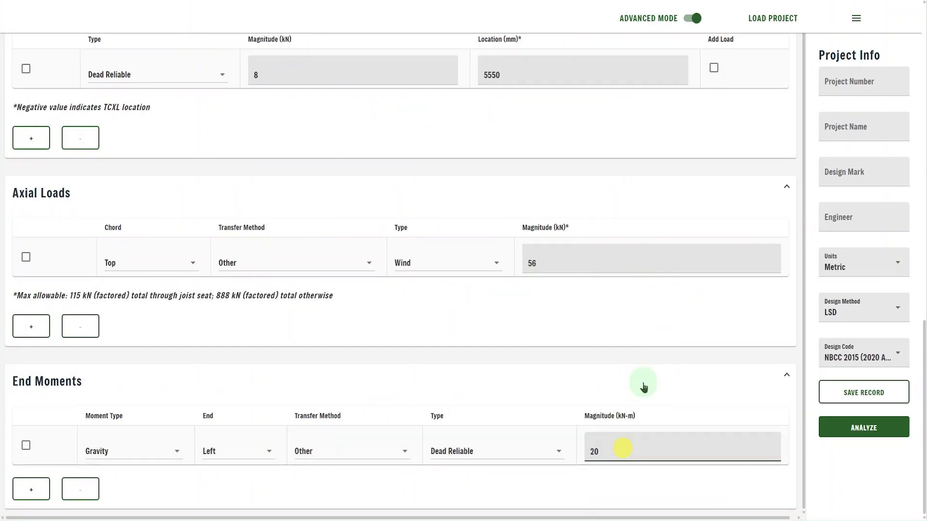
pyautogui.click(648, 261)
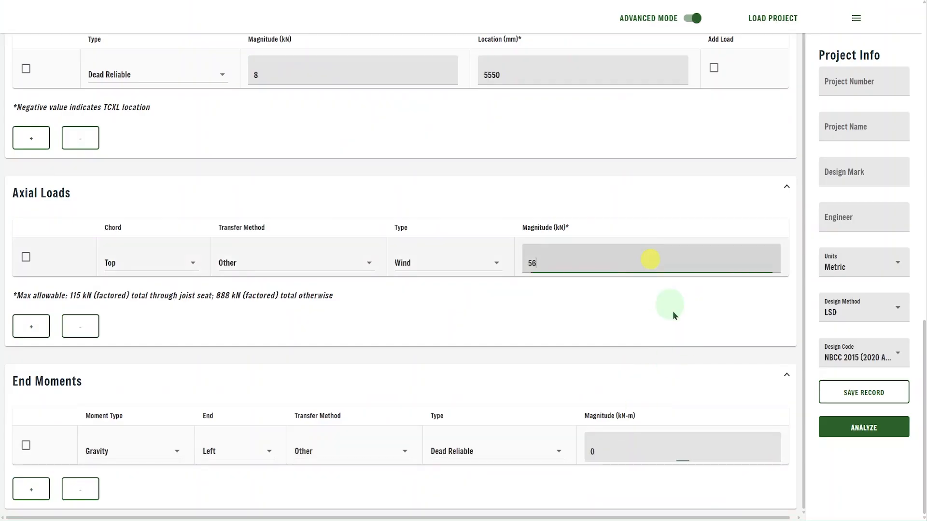
# - Fill in the project number, the project name ROOF JOIST, the design mark J12 and the engineer's initials
pyautogui.click(869, 83)
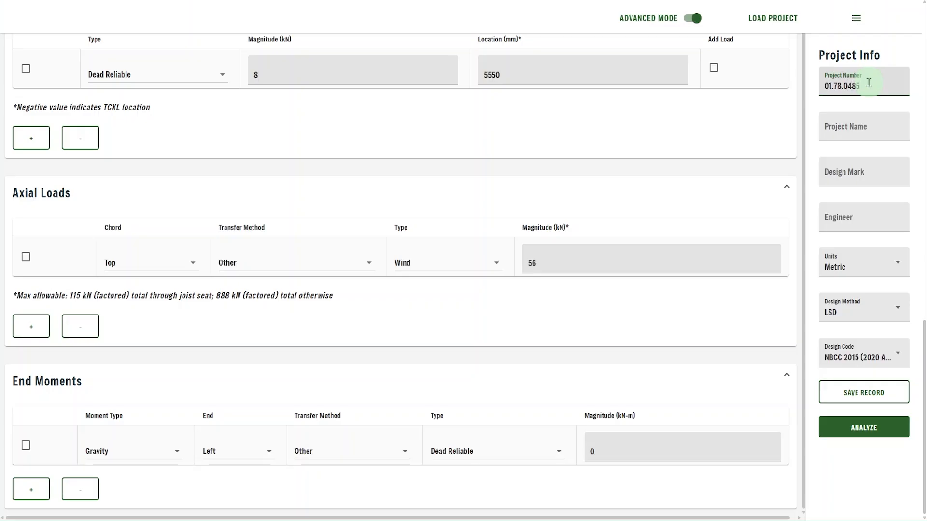
pyautogui.press('Tab')
pyautogui.write('roof')
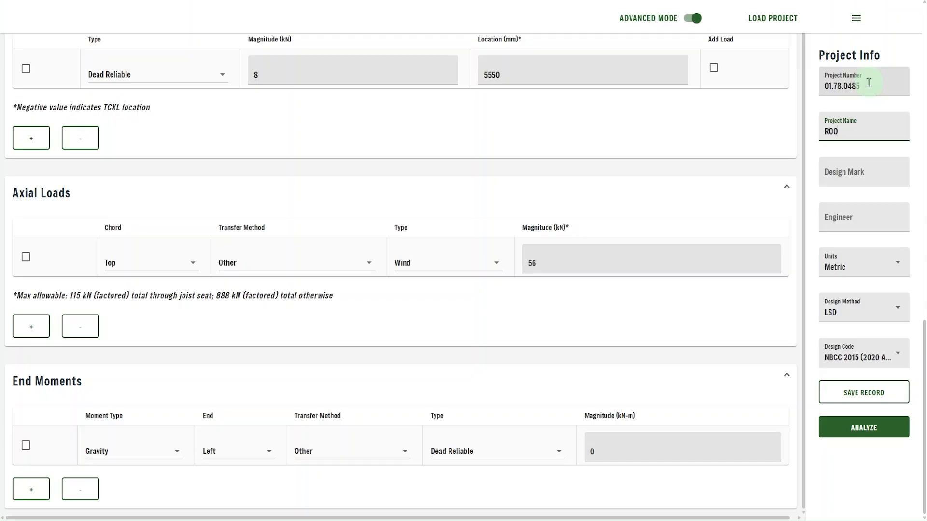
pyautogui.press('Tab')
pyautogui.write('J12')
pyautogui.press('Tab')
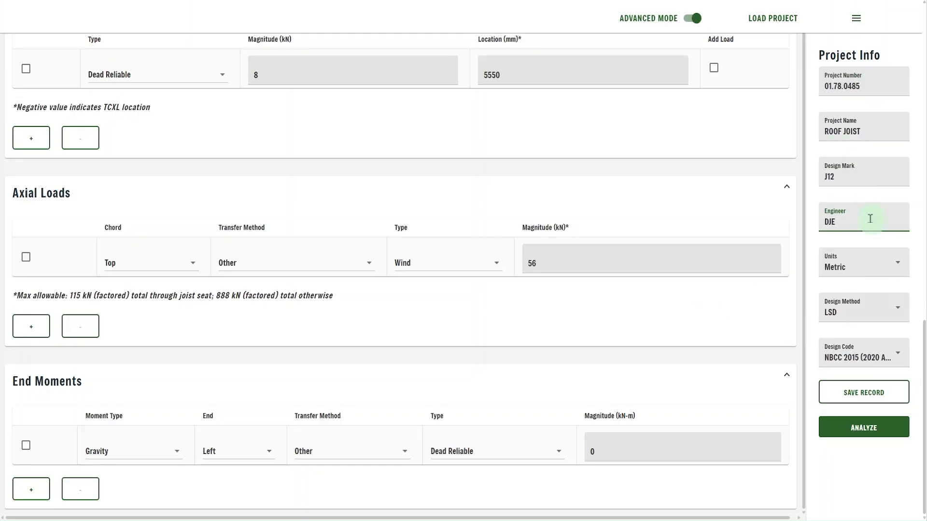
# - Analyze the joist and examine the estimated properties for the different depths and the accompanying notes
pyautogui.scroll(19, 630, 303)
pyautogui.middleClick(586, 269)
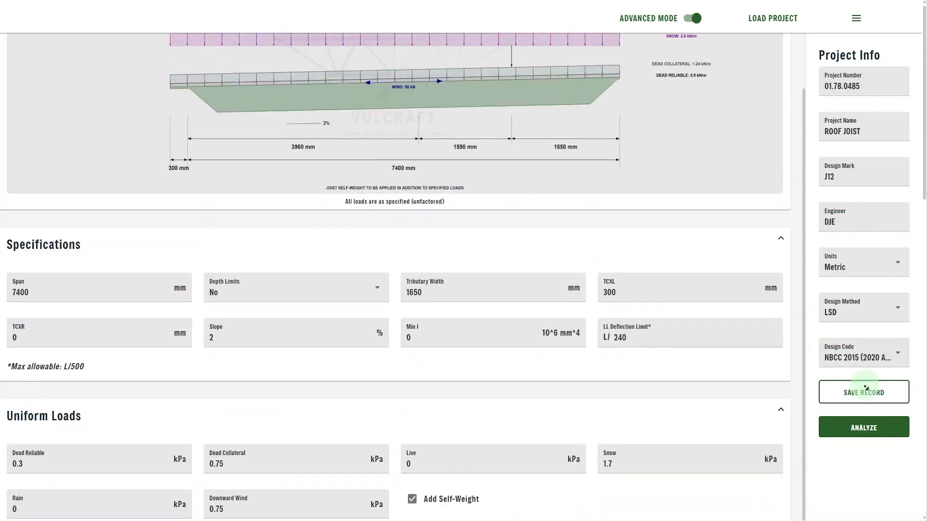
pyautogui.click(864, 428)
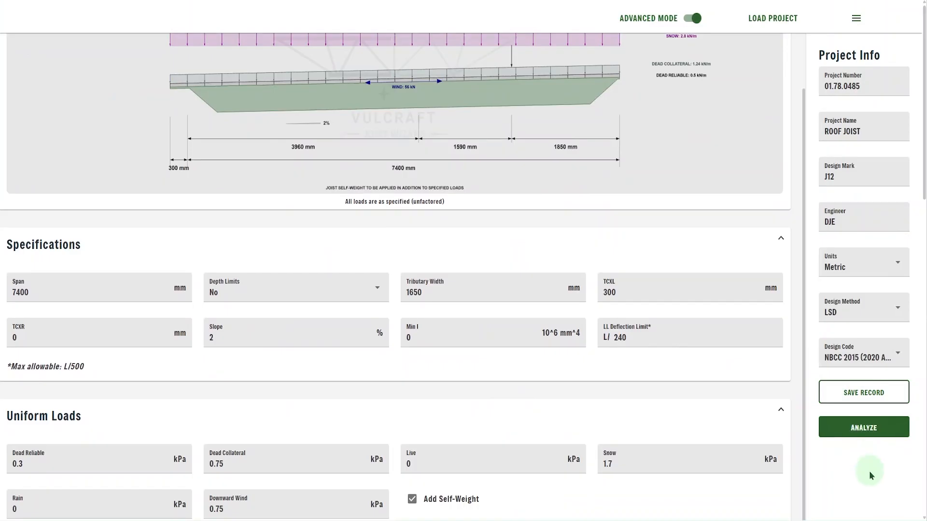
pyautogui.click(864, 431)
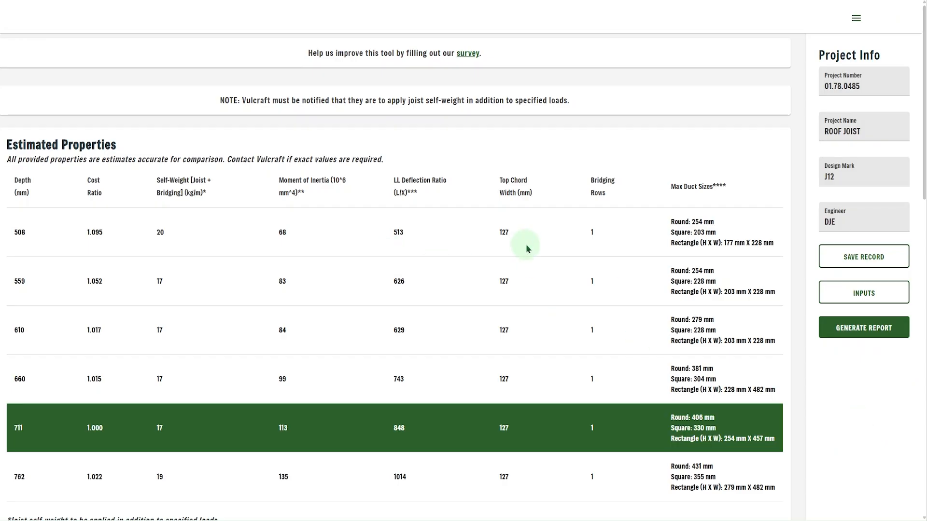
pyautogui.scroll(-3, 444, 370)
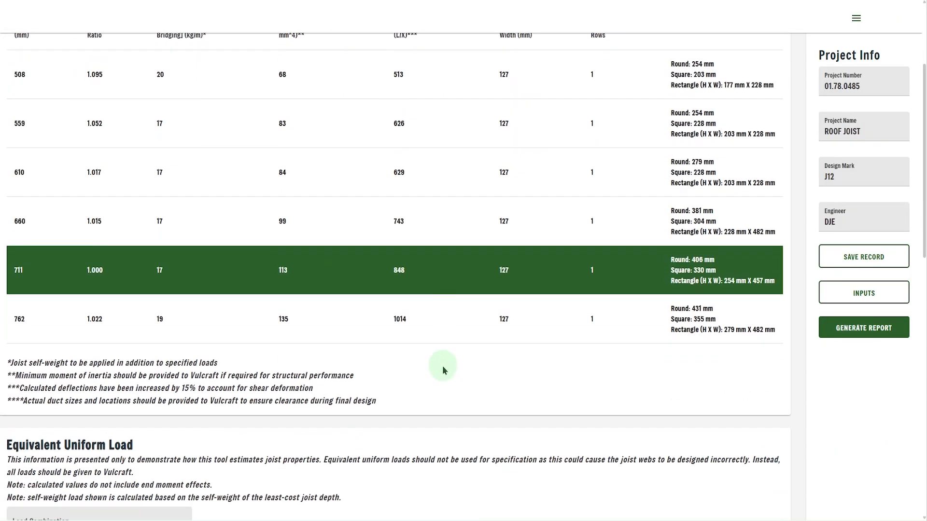
pyautogui.scroll(2, 443, 370)
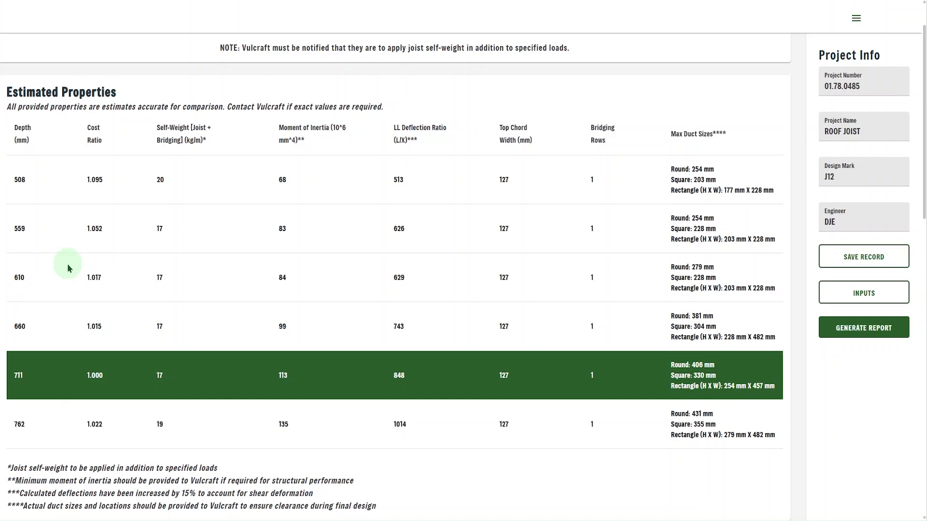
pyautogui.scroll(1, 424, 197)
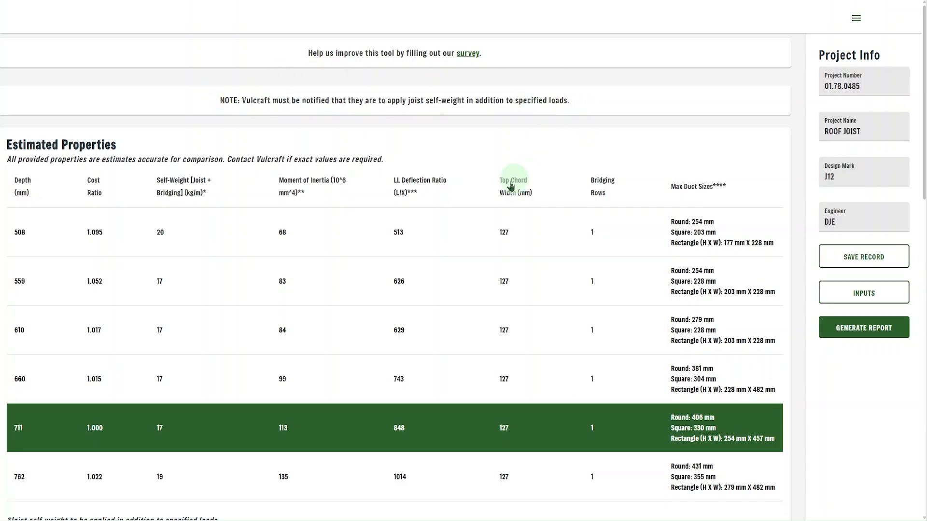
pyautogui.scroll(-5, 410, 200)
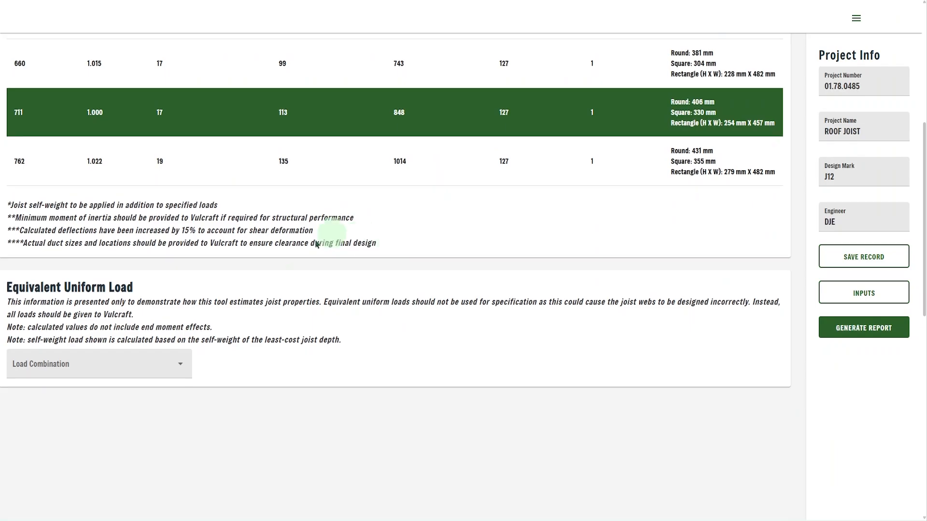
# - Choose the governing load combination 1.25(Dr + Dcol) + 1.5S + 0.4W for the equivalent uniform load
pyautogui.scroll(-2, 283, 441)
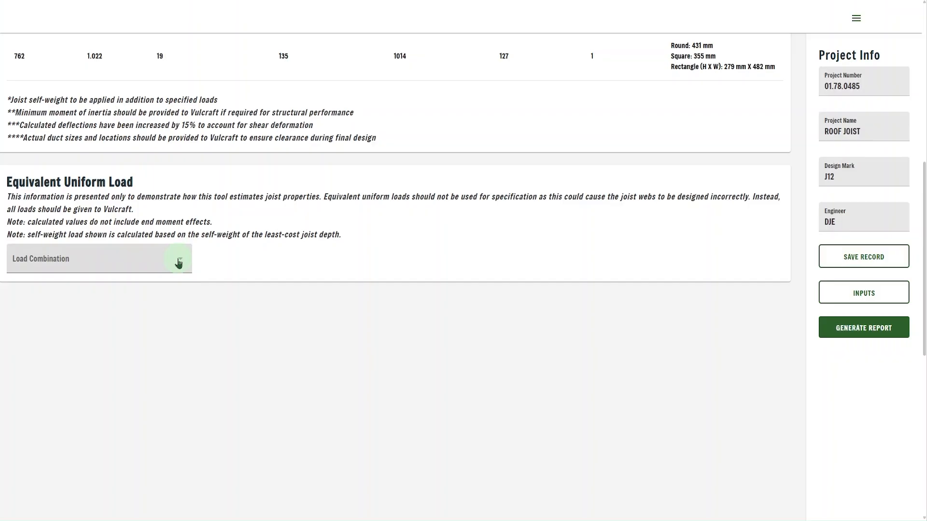
pyautogui.click(178, 262)
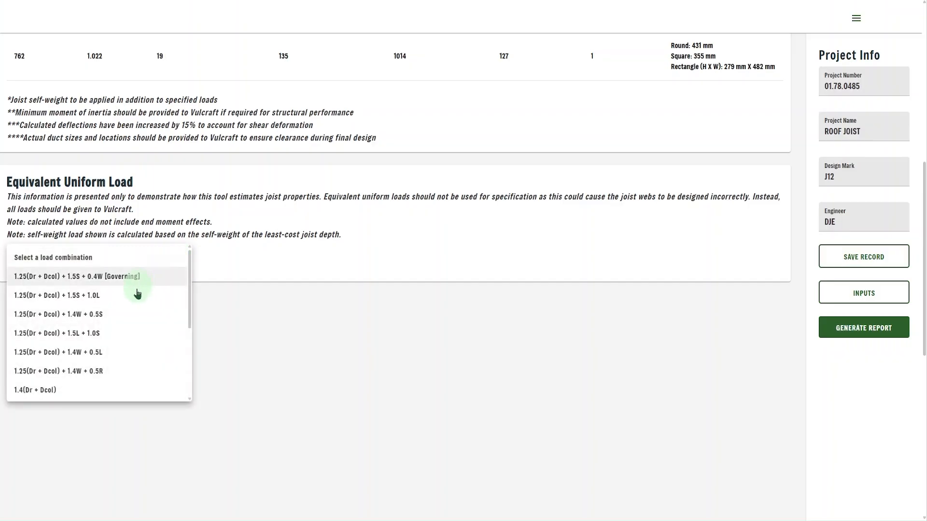
pyautogui.scroll(-3, 138, 294)
pyautogui.scroll(3, 137, 290)
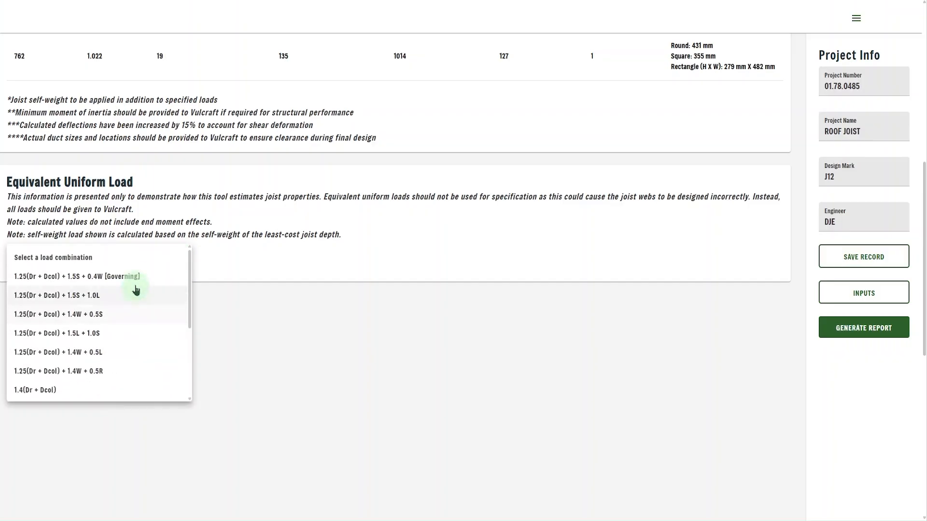
pyautogui.click(135, 278)
# - Examine the equivalent uniform load, the reactions and the equivalent versus actual curves in the shear and moment diagrams
pyautogui.scroll(-4, 466, 263)
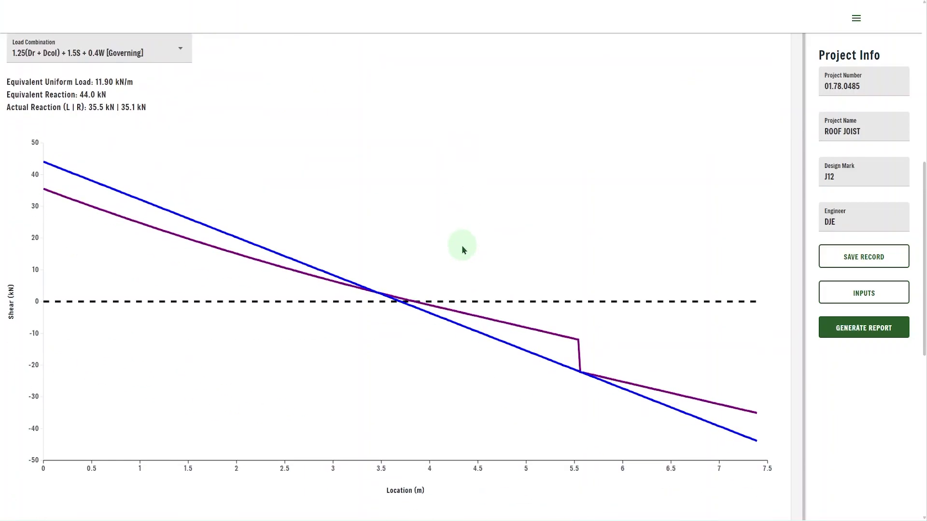
pyautogui.scroll(-6, 477, 222)
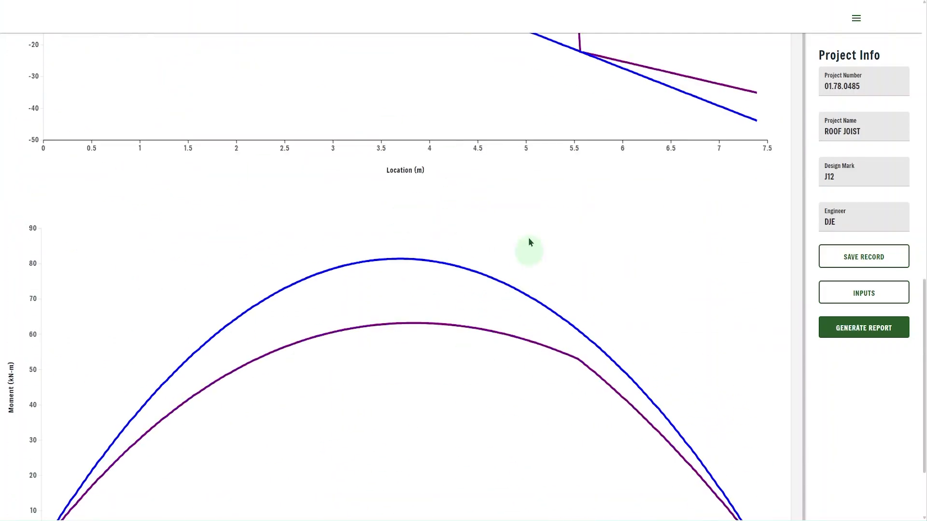
pyautogui.scroll(-2, 434, 338)
pyautogui.scroll(10, 357, 300)
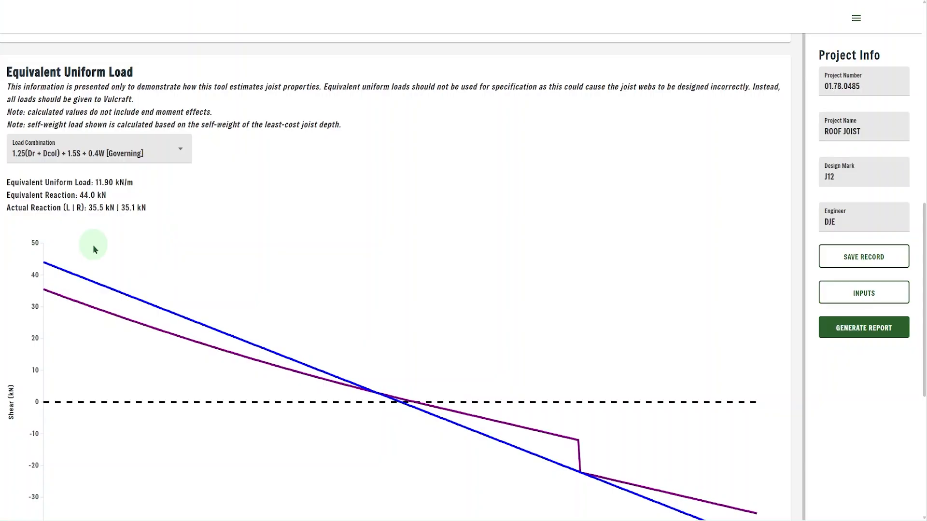
pyautogui.moveTo(53, 266)
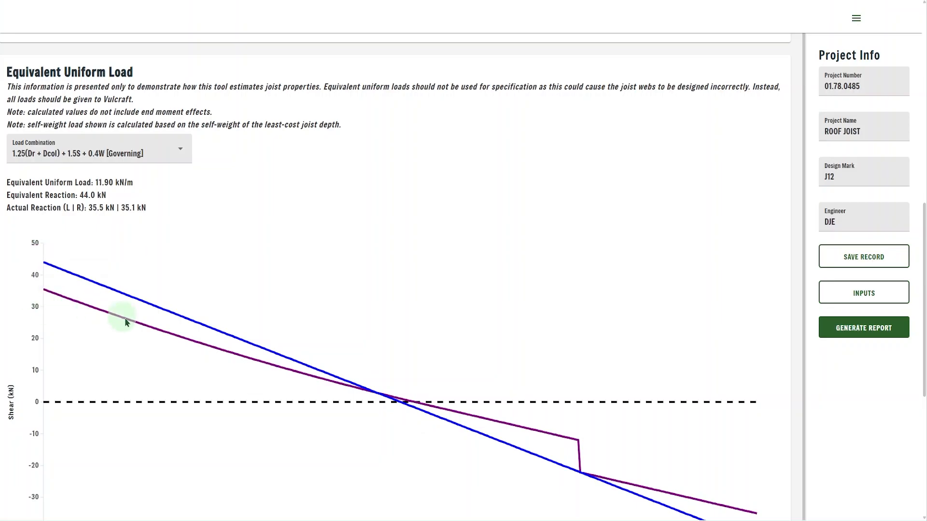
pyautogui.scroll(-2, 594, 290)
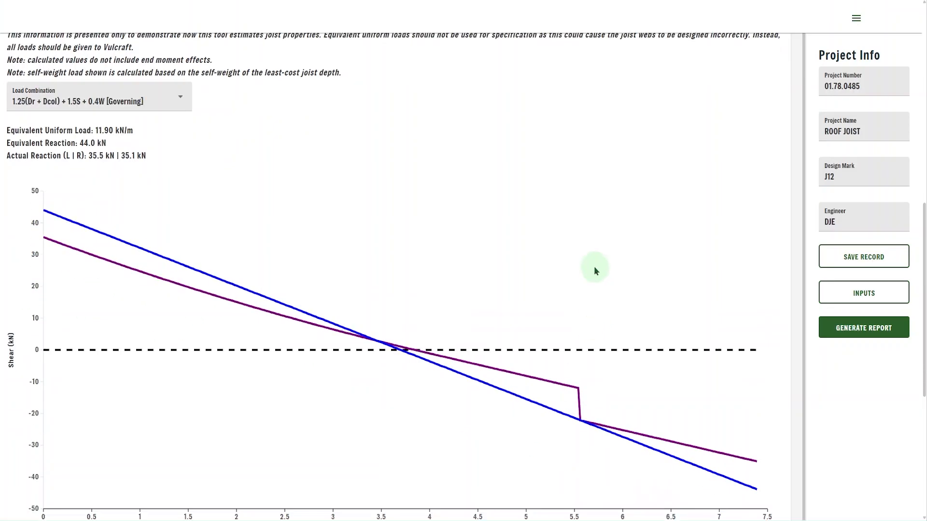
pyautogui.scroll(-8, 352, 332)
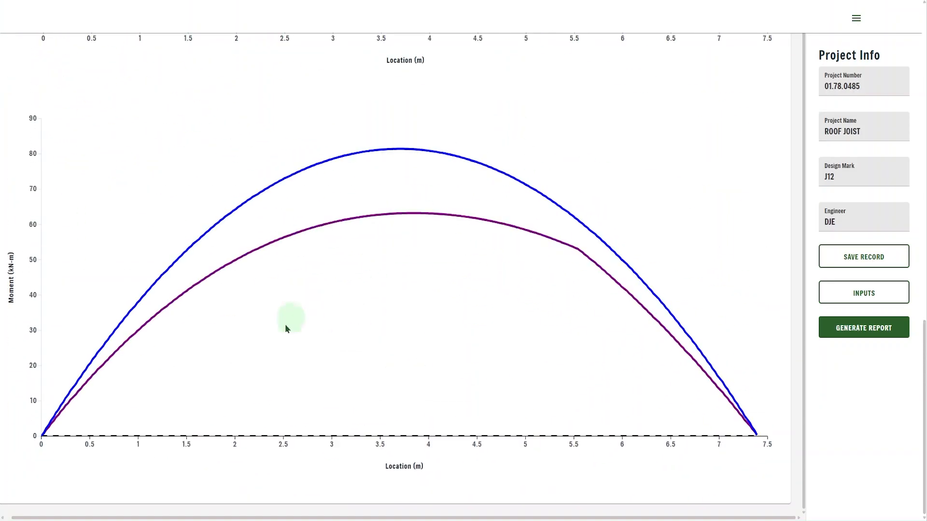
pyautogui.scroll(12, 245, 239)
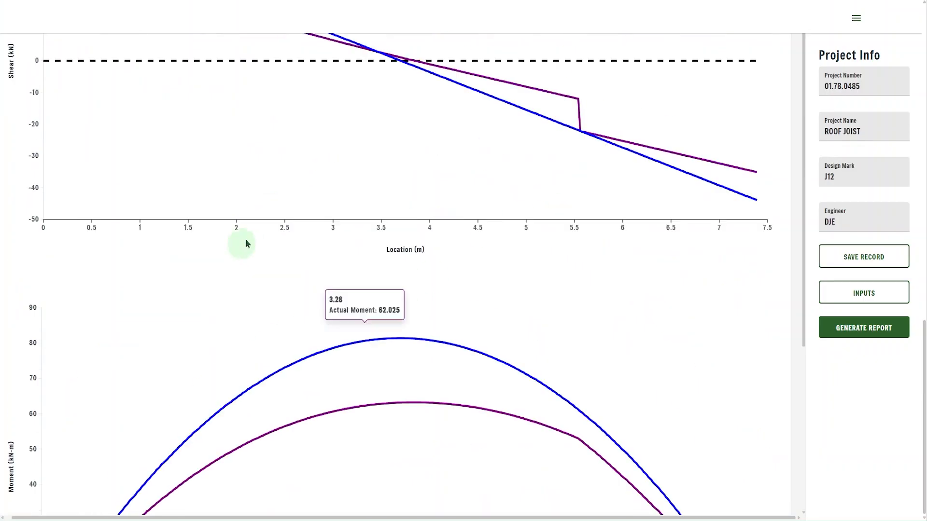
pyautogui.scroll(-4, 369, 243)
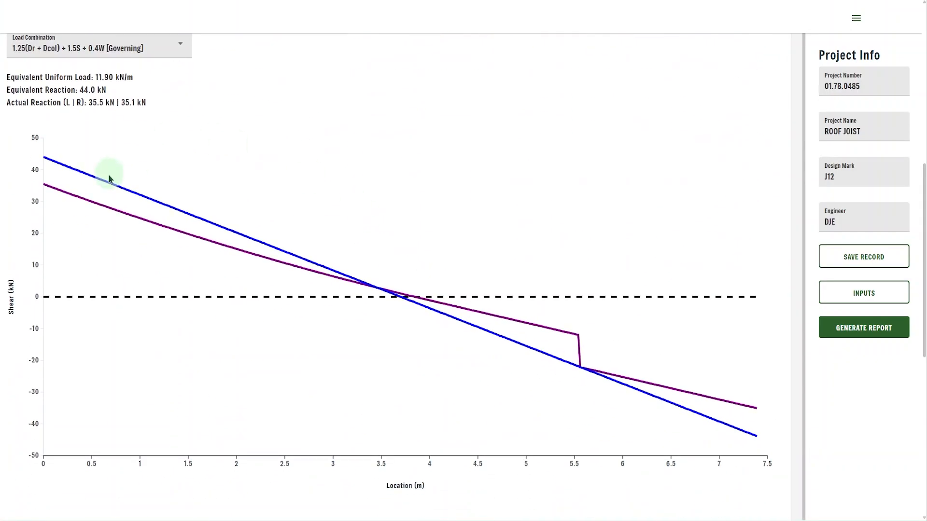
pyautogui.moveTo(128, 192)
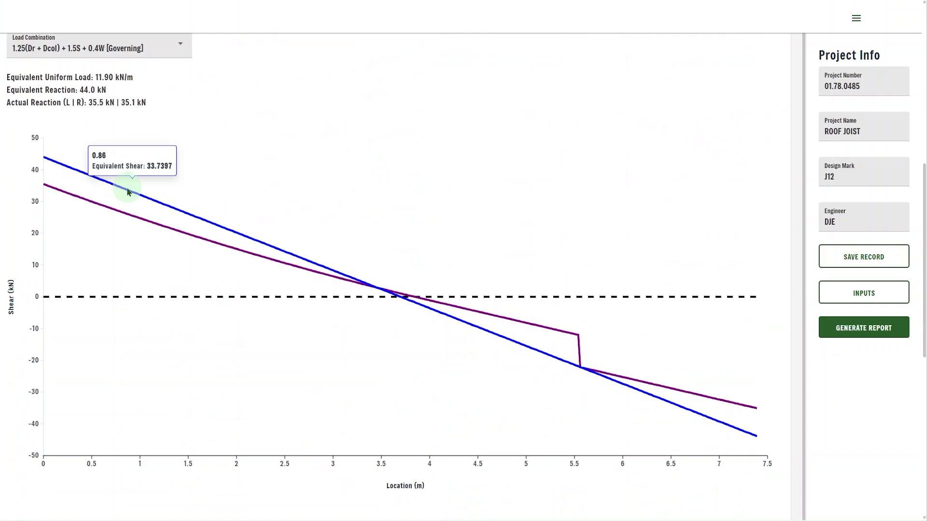
pyautogui.scroll(12, 534, 262)
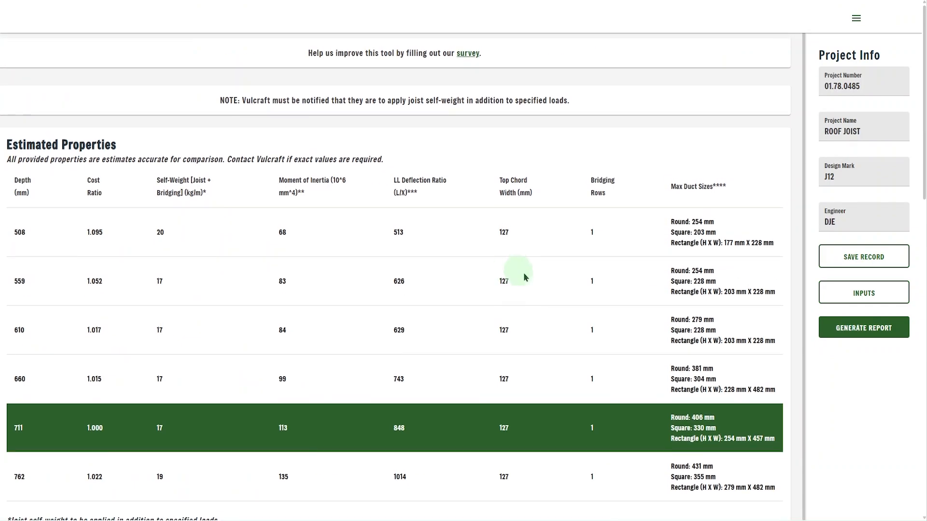
# - Generate the joist report and open the downloaded J12 PDF to review its load diagram, project info, specifications and results
pyautogui.click(868, 329)
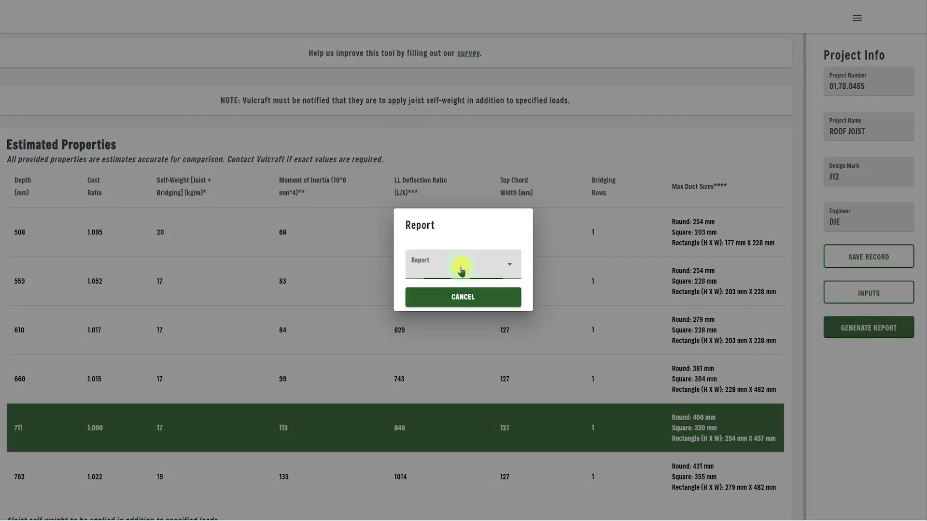
pyautogui.click(460, 266)
pyautogui.click(440, 338)
pyautogui.click(463, 294)
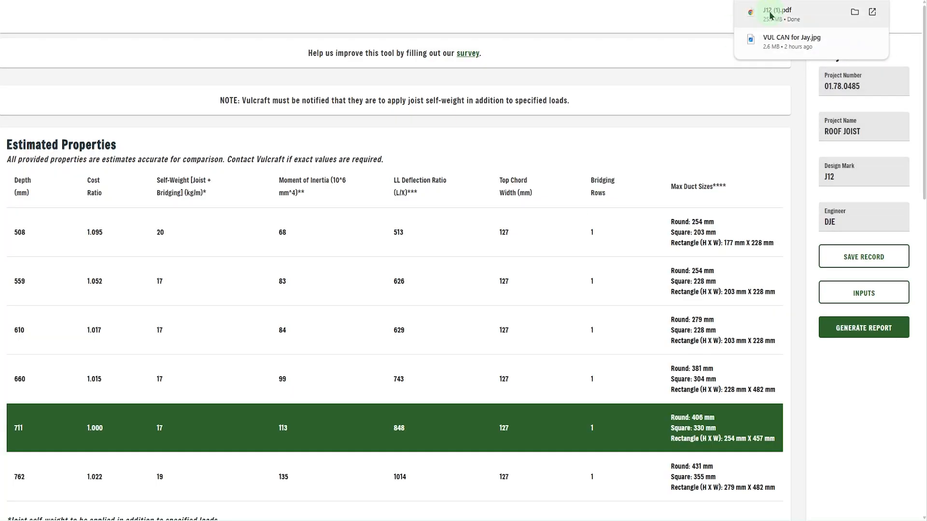
pyautogui.click(771, 16)
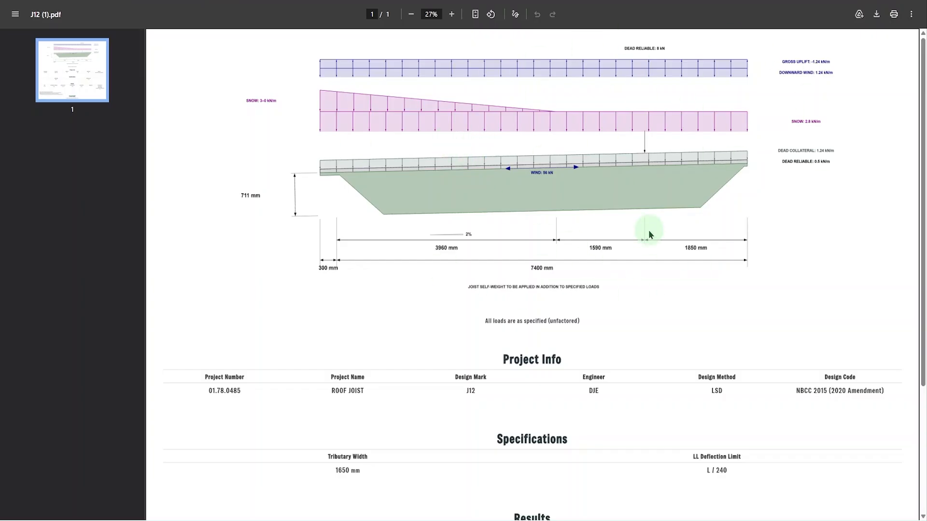
pyautogui.scroll(-4, 666, 246)
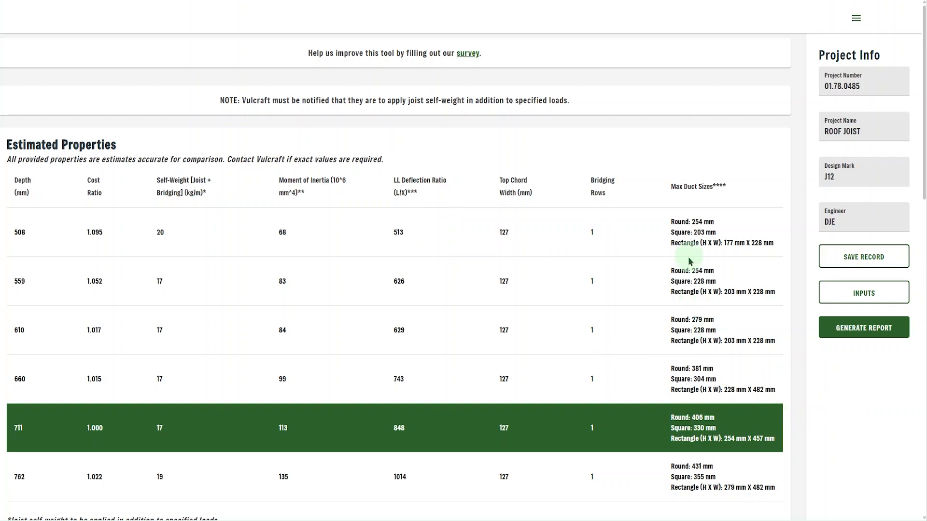
# - Save the joist record, copy its record key and return to the design inputs
pyautogui.click(867, 263)
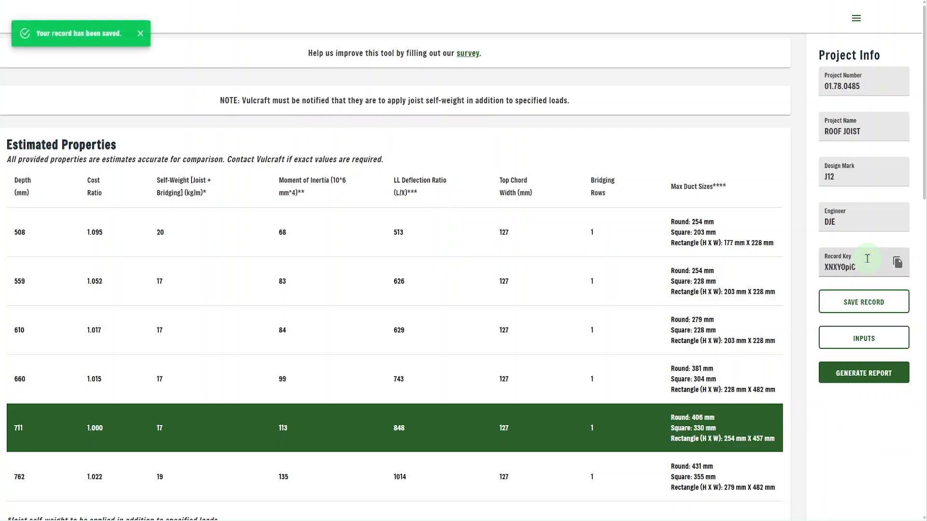
pyautogui.click(897, 263)
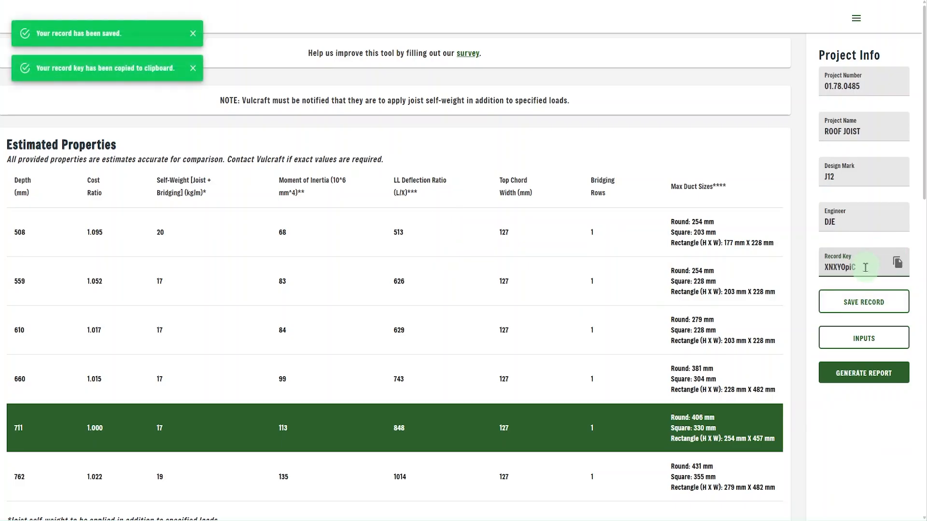
pyautogui.click(878, 342)
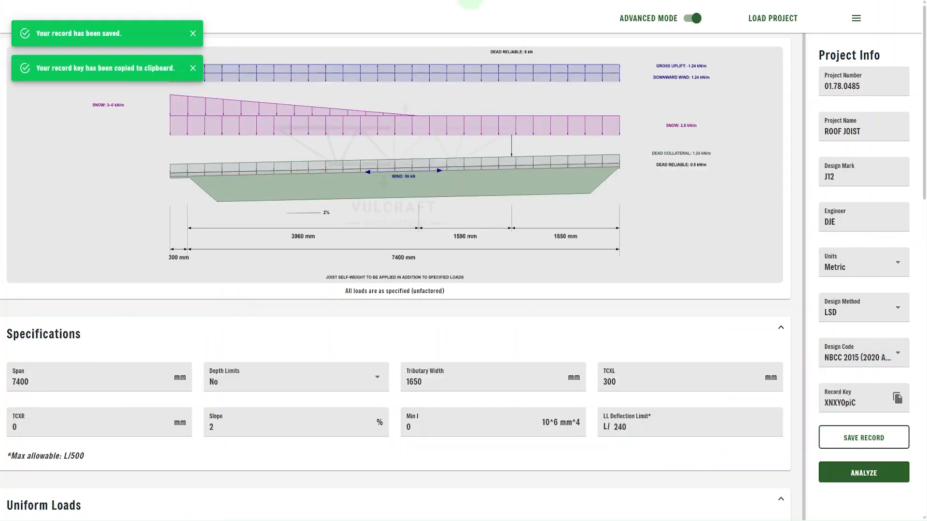
# - Reload the page to clear the inputs, load the saved project with the copied record key and review its restored inputs
pyautogui.press('F5')
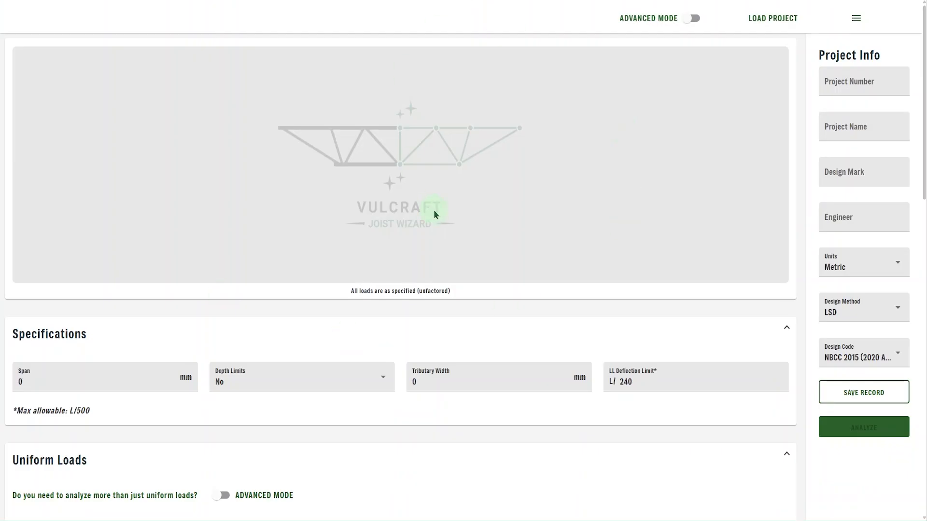
pyautogui.click(782, 19)
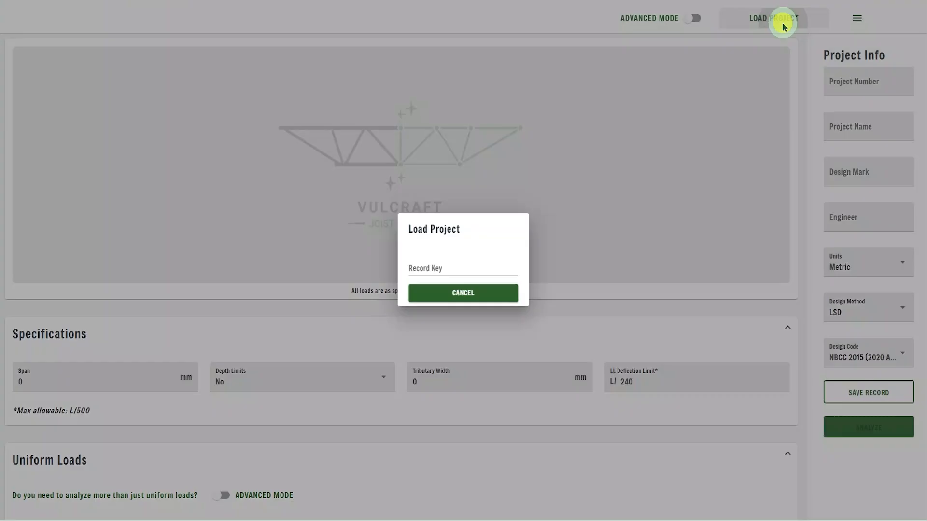
pyautogui.click(449, 265)
pyautogui.hotkey('ctrl', 'v')
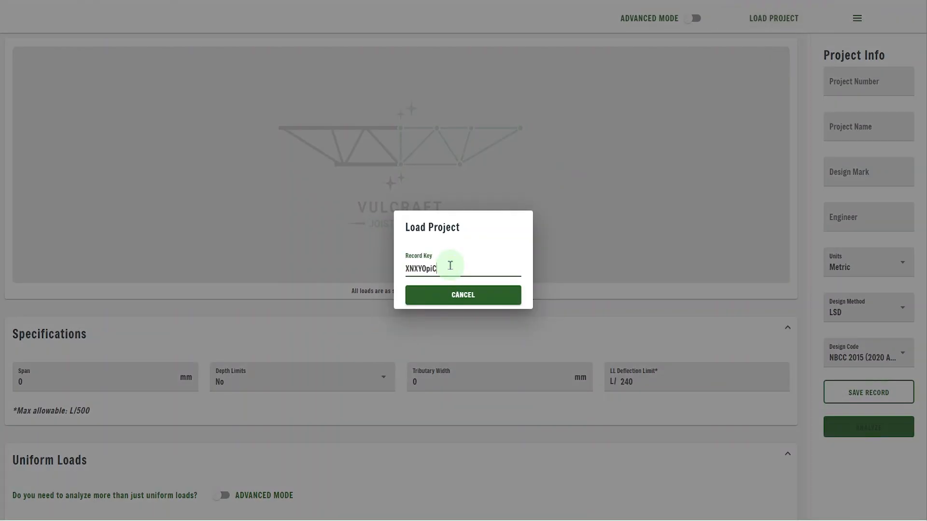
pyautogui.click(456, 296)
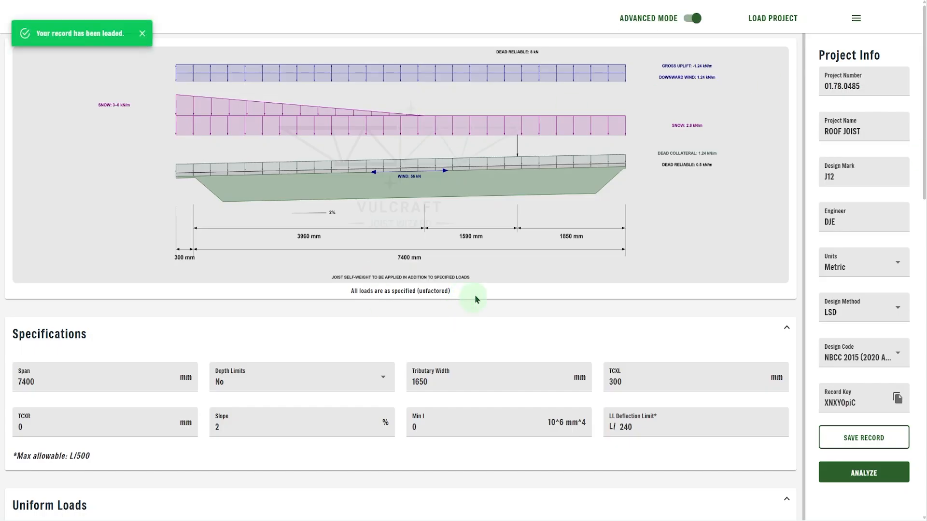
pyautogui.scroll(-2, 464, 313)
pyautogui.scroll(-6, 507, 275)
pyautogui.scroll(8, 422, 231)
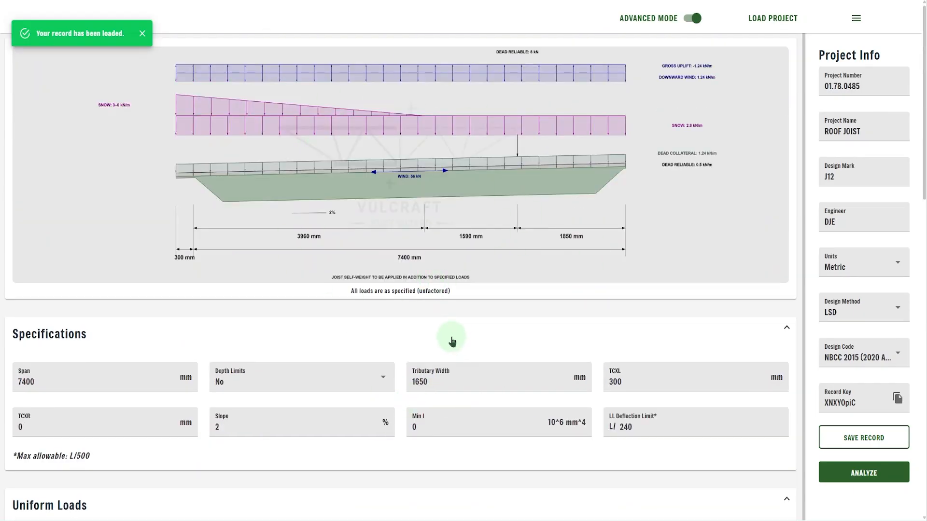
# - Open the FAQ and read whether live loads are reduced by tributary area as defined by NBCC Clause 4.1.5.8
pyautogui.click(856, 21)
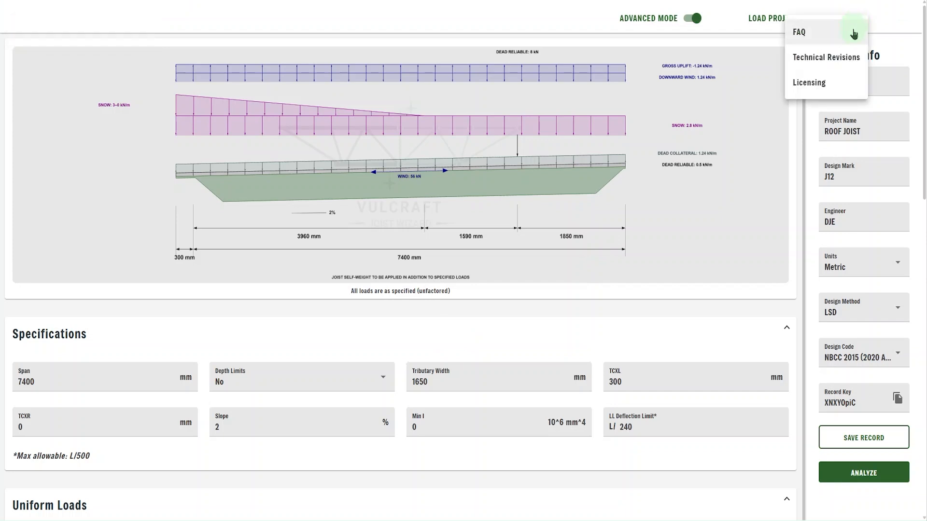
pyautogui.click(813, 37)
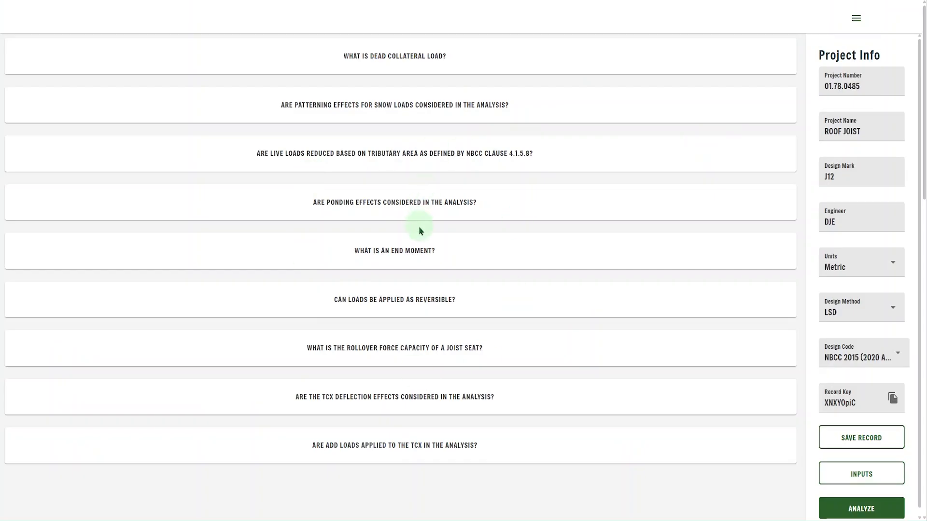
pyautogui.click(445, 159)
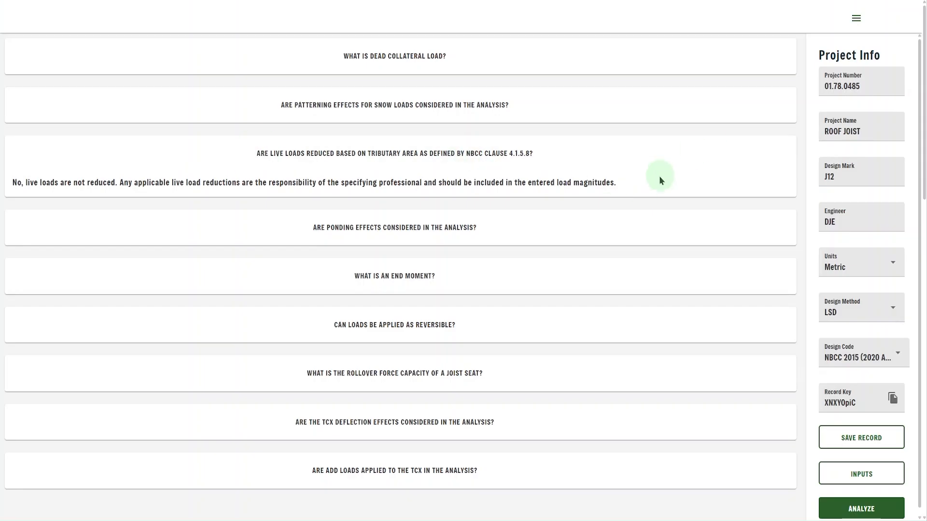
# - Review the Technical Revisions history and the Licensing information
pyautogui.click(857, 20)
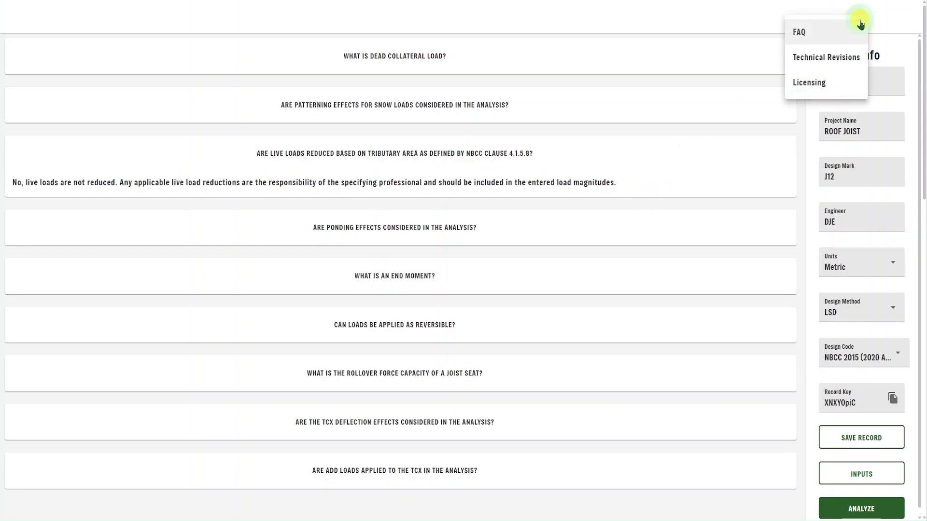
pyautogui.click(831, 57)
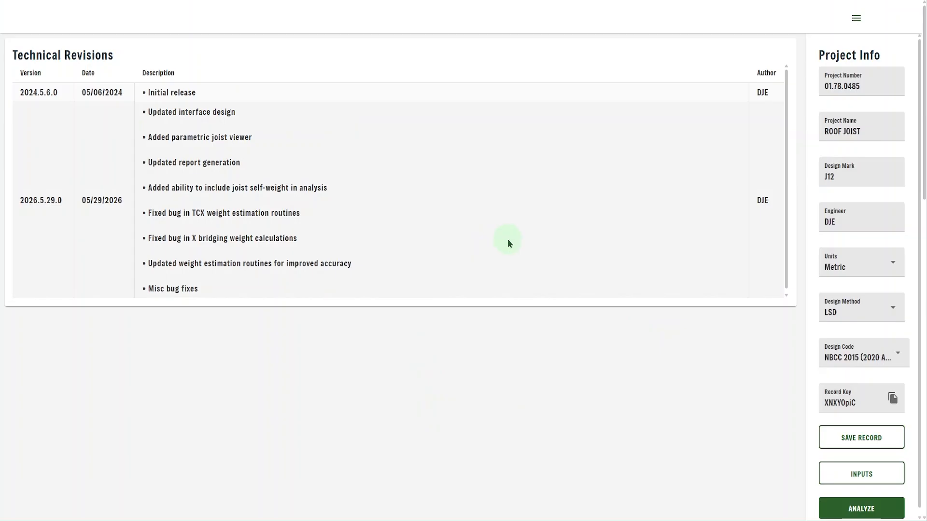
pyautogui.click(856, 18)
pyautogui.click(816, 82)
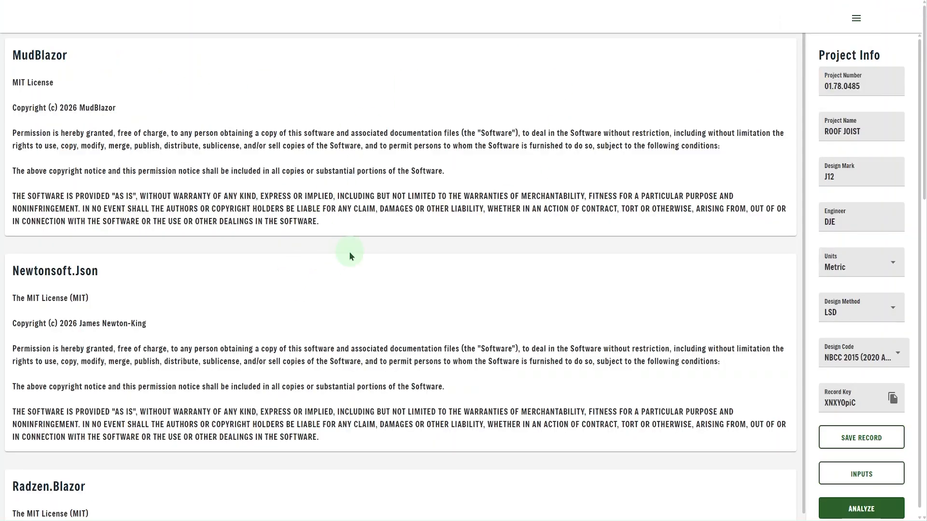
pyautogui.scroll(-10, 368, 265)
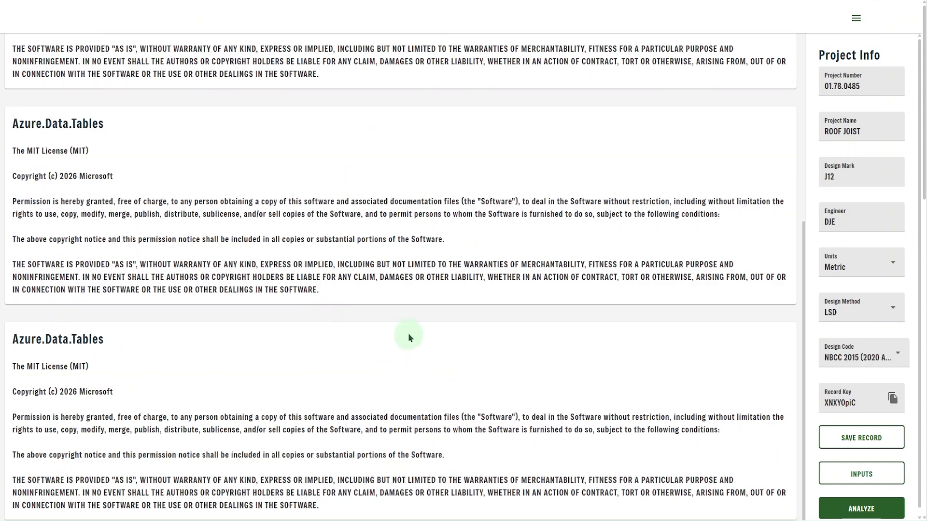
pyautogui.scroll(10, 407, 346)
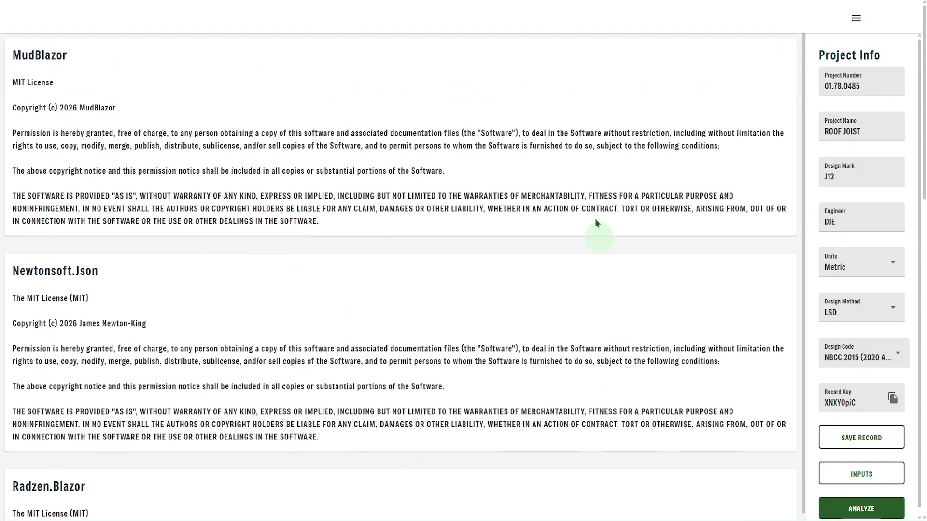